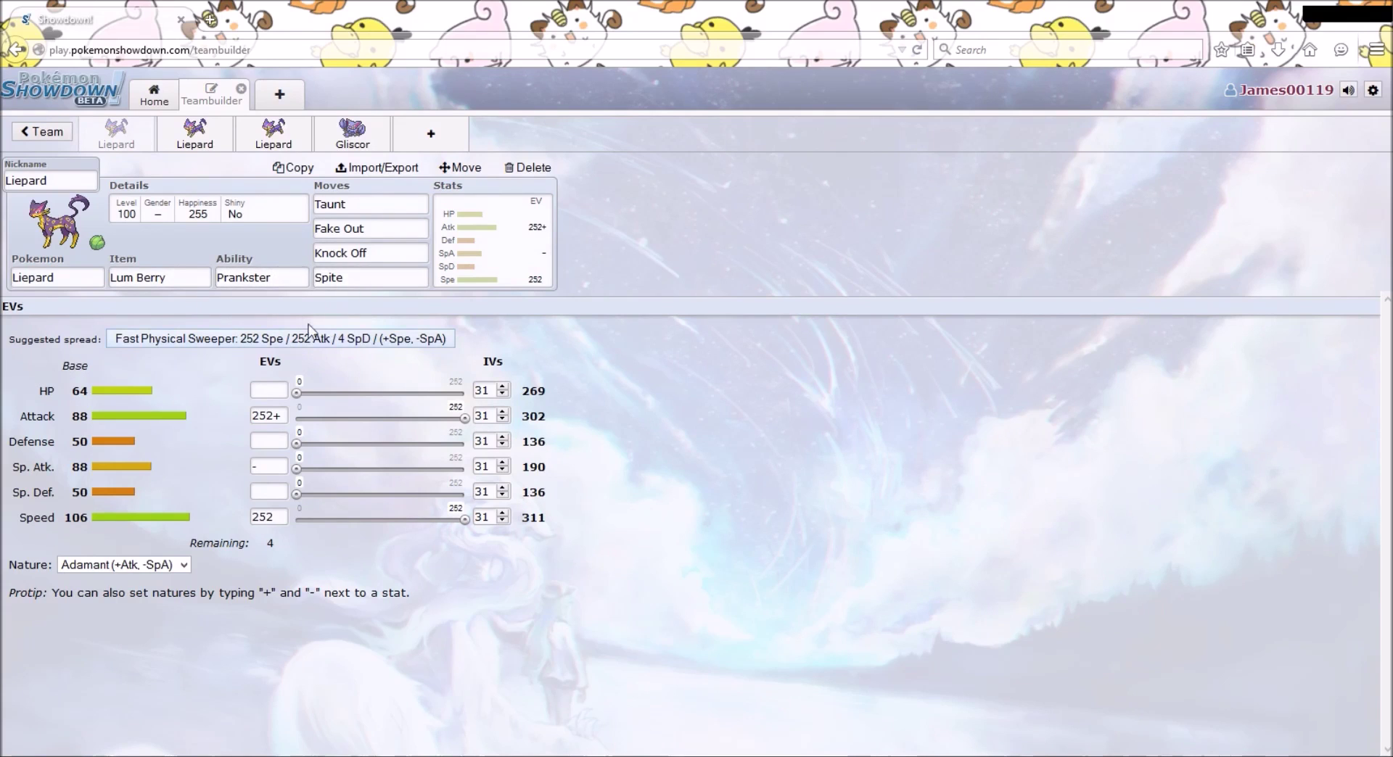
Review the first Liepard's ability, each of its four moves, and its EV spread
left_click(293, 280)
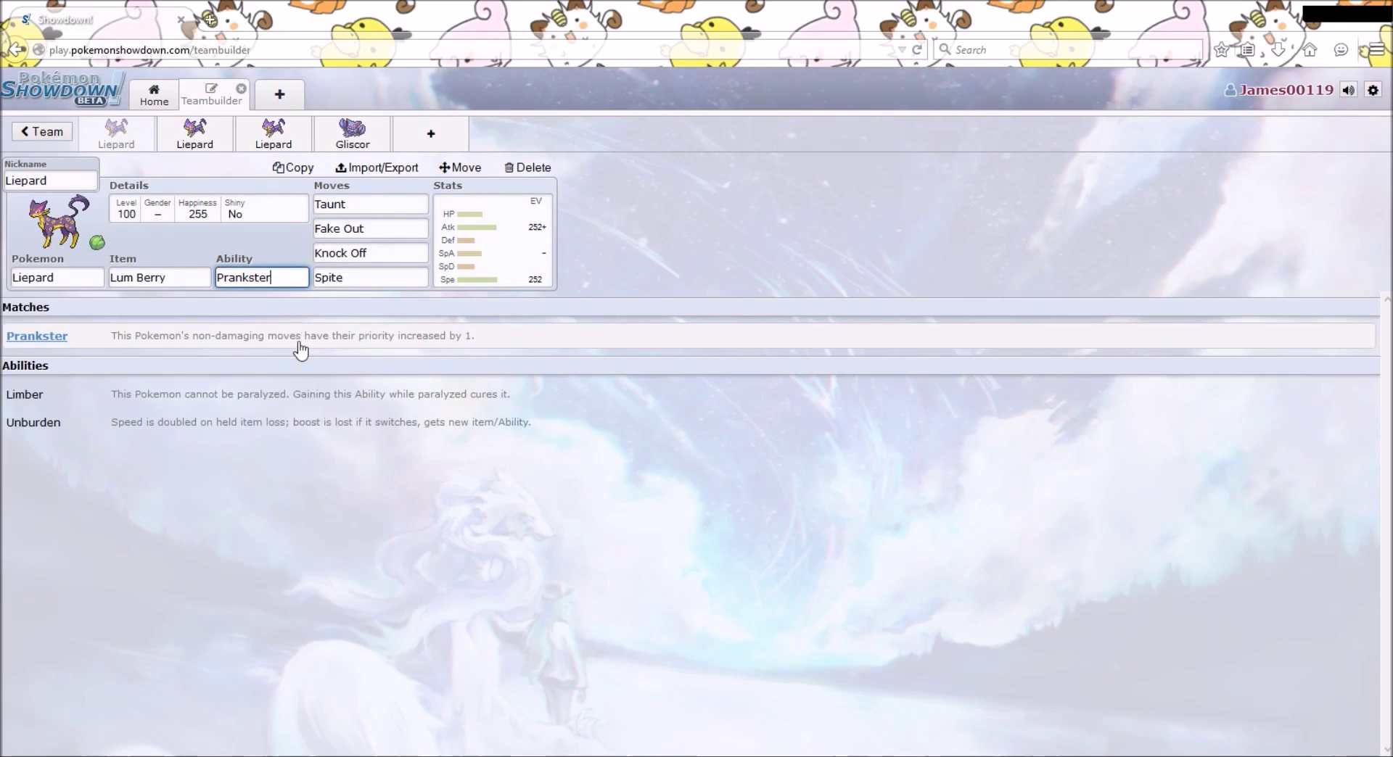
left_click(540, 258)
left_click(403, 206)
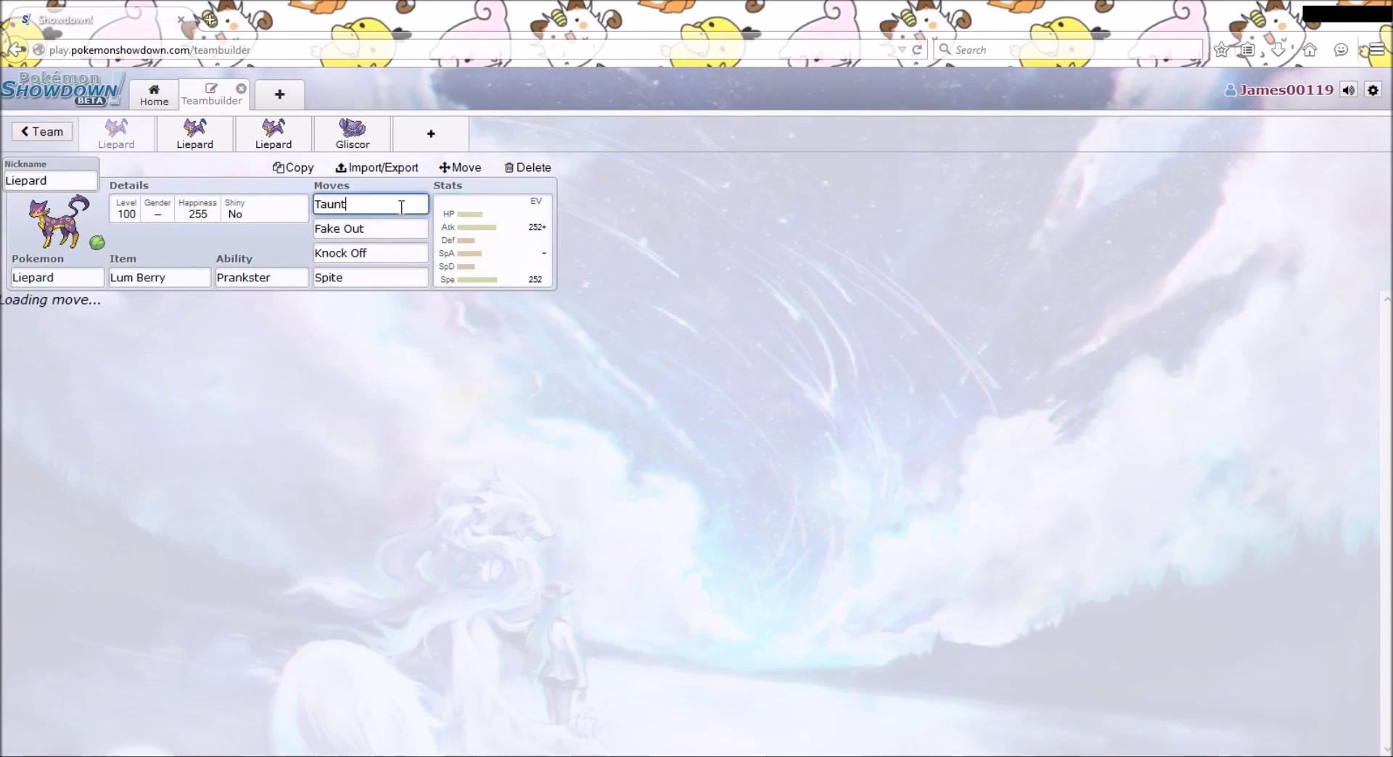
left_click(397, 222)
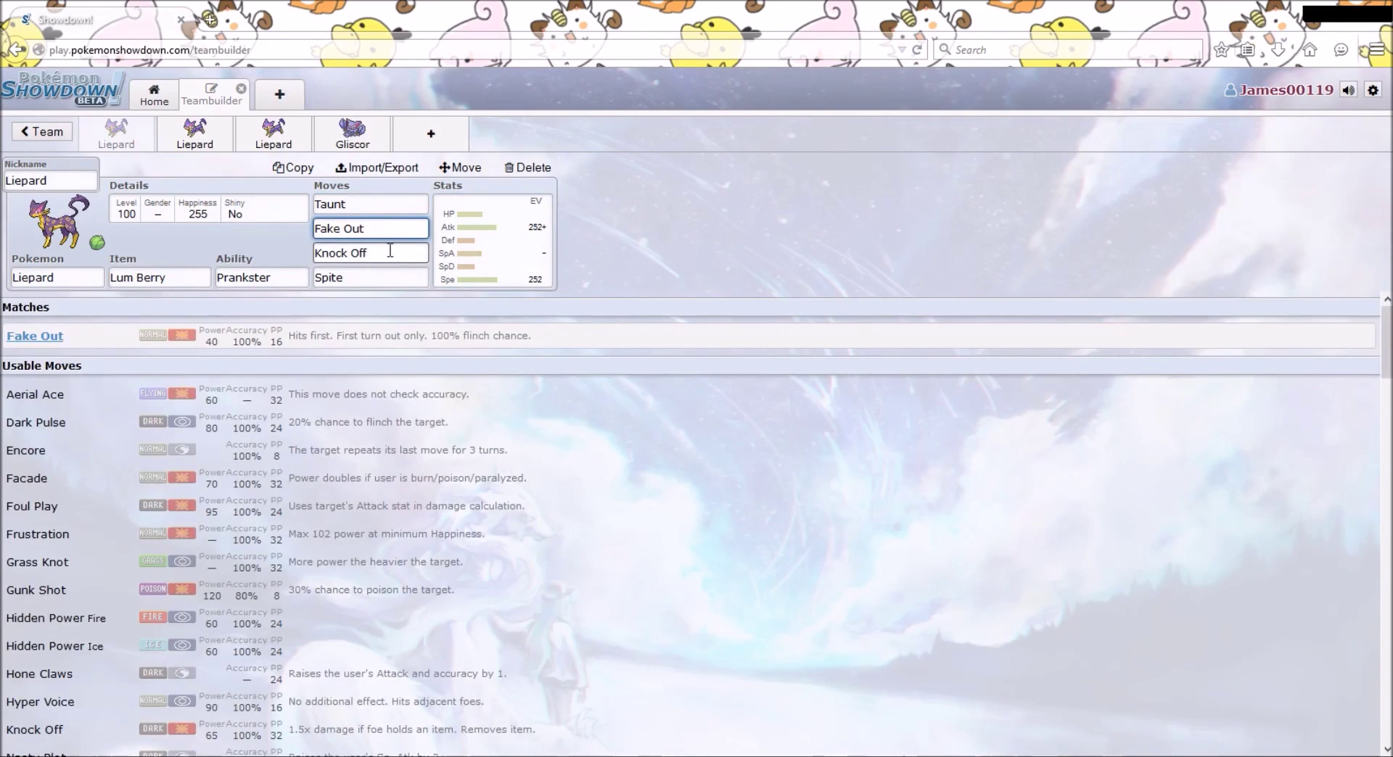
left_click(390, 250)
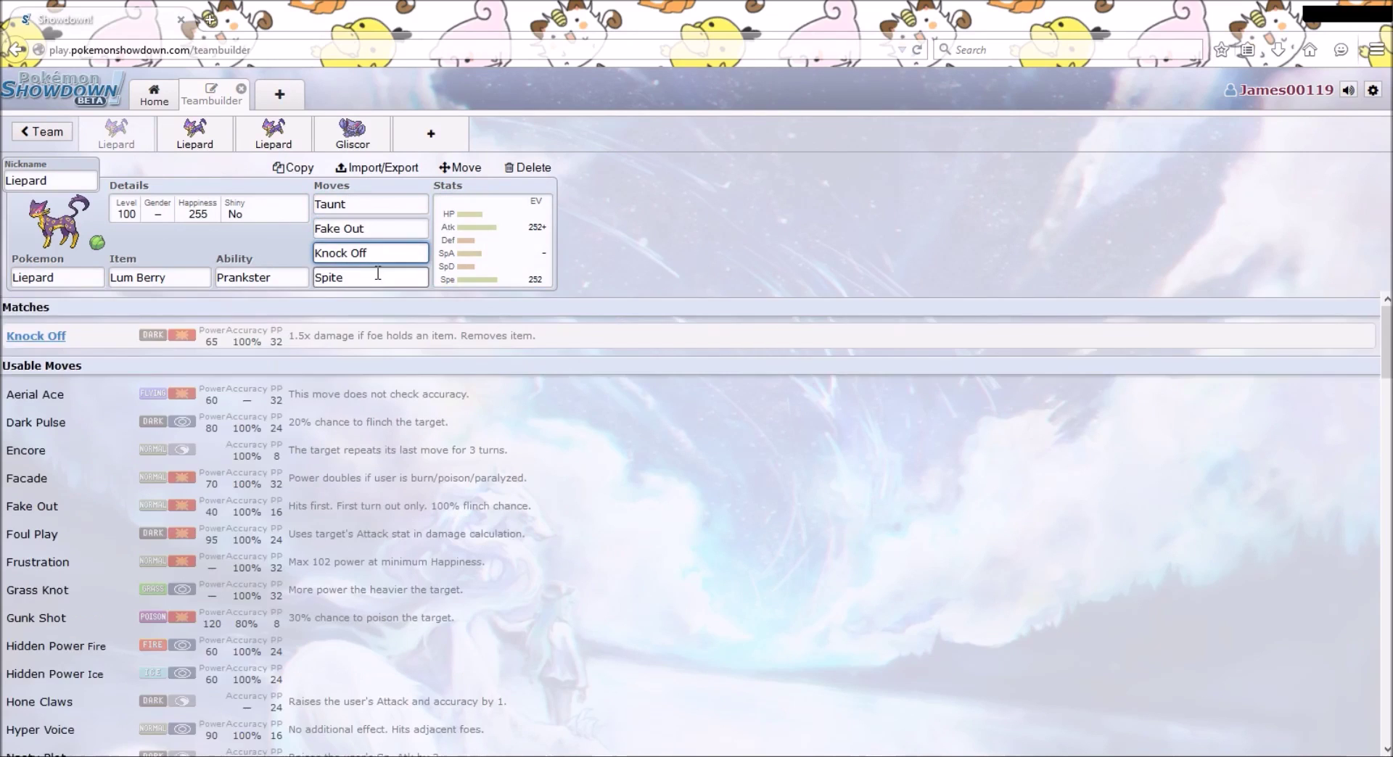
left_click(377, 274)
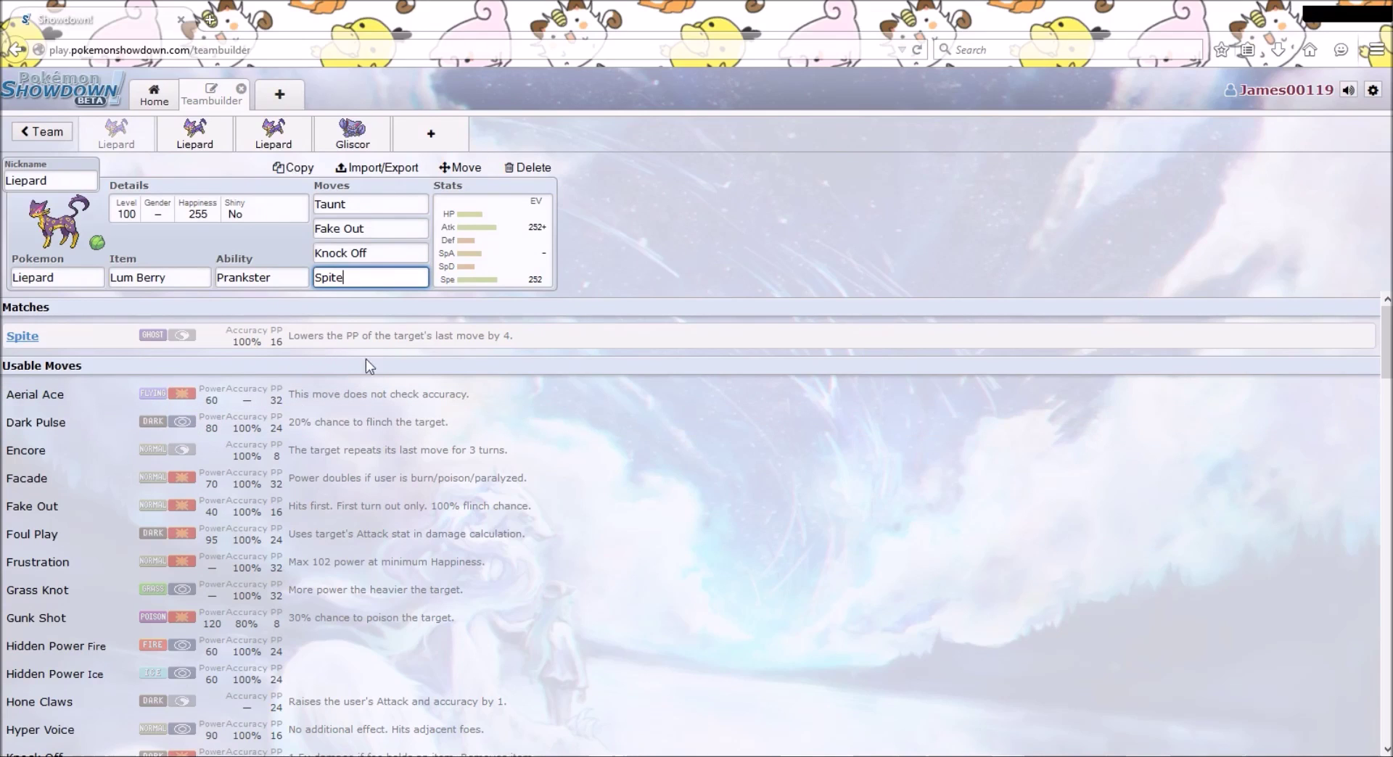
left_click(497, 266)
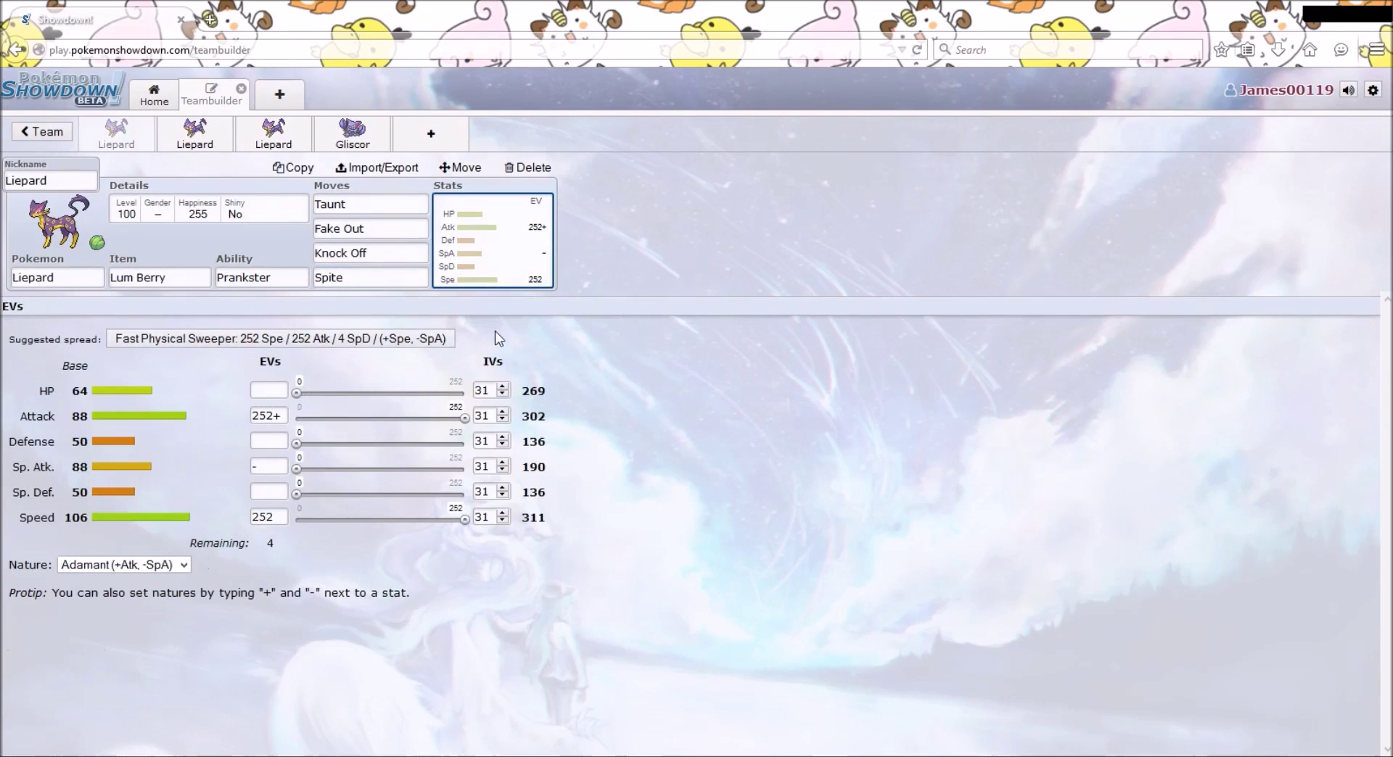
left_click(495, 332)
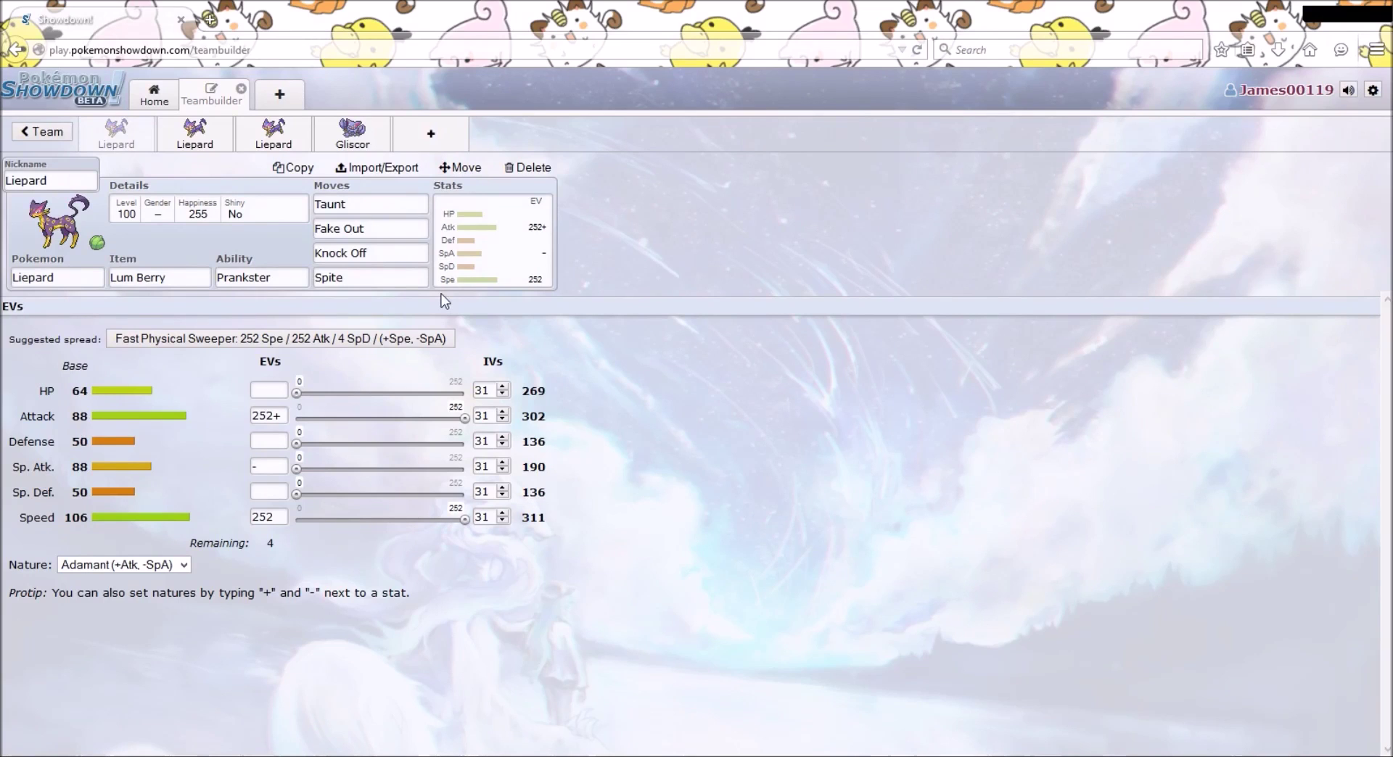
Preview the second Liepard's shiny colouring, leaving its Shiny option set to No
left_click(197, 143)
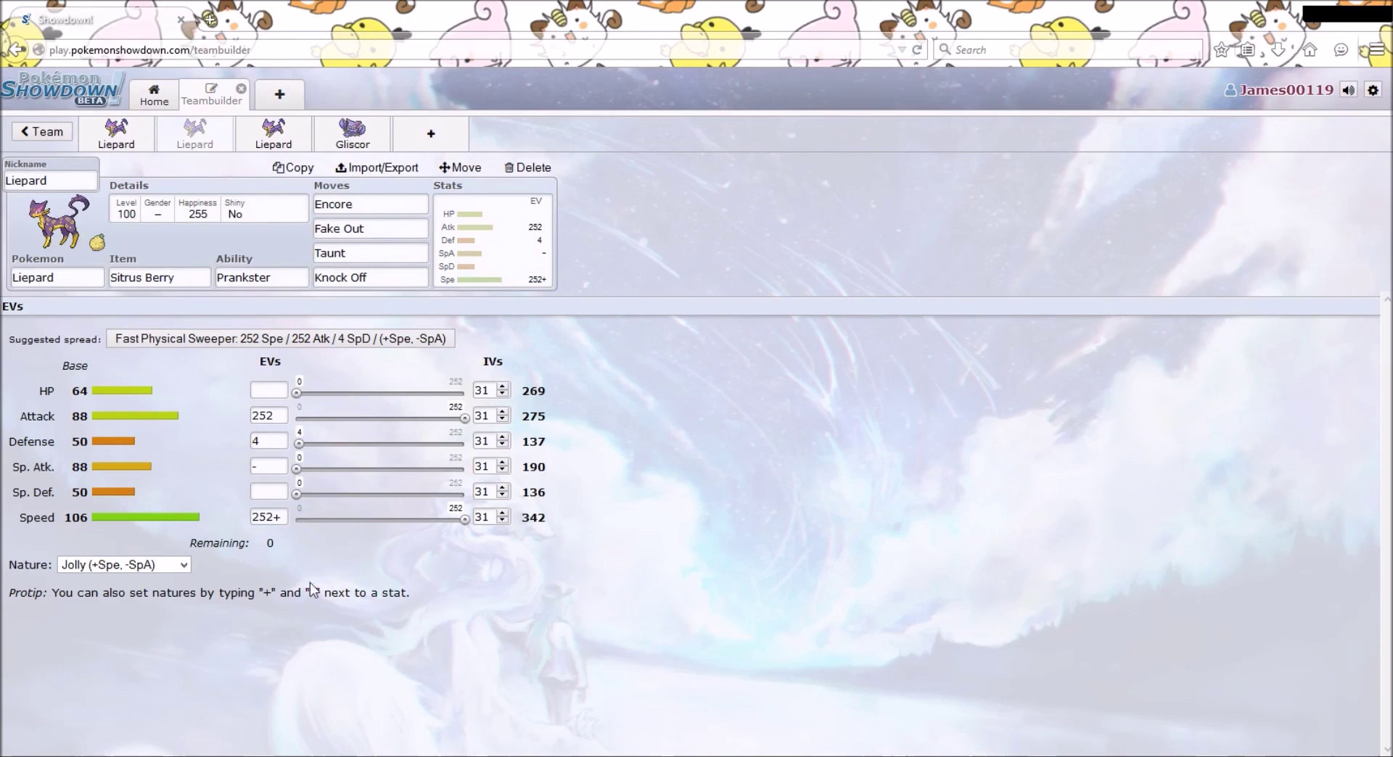
left_click(294, 221)
left_click(95, 386)
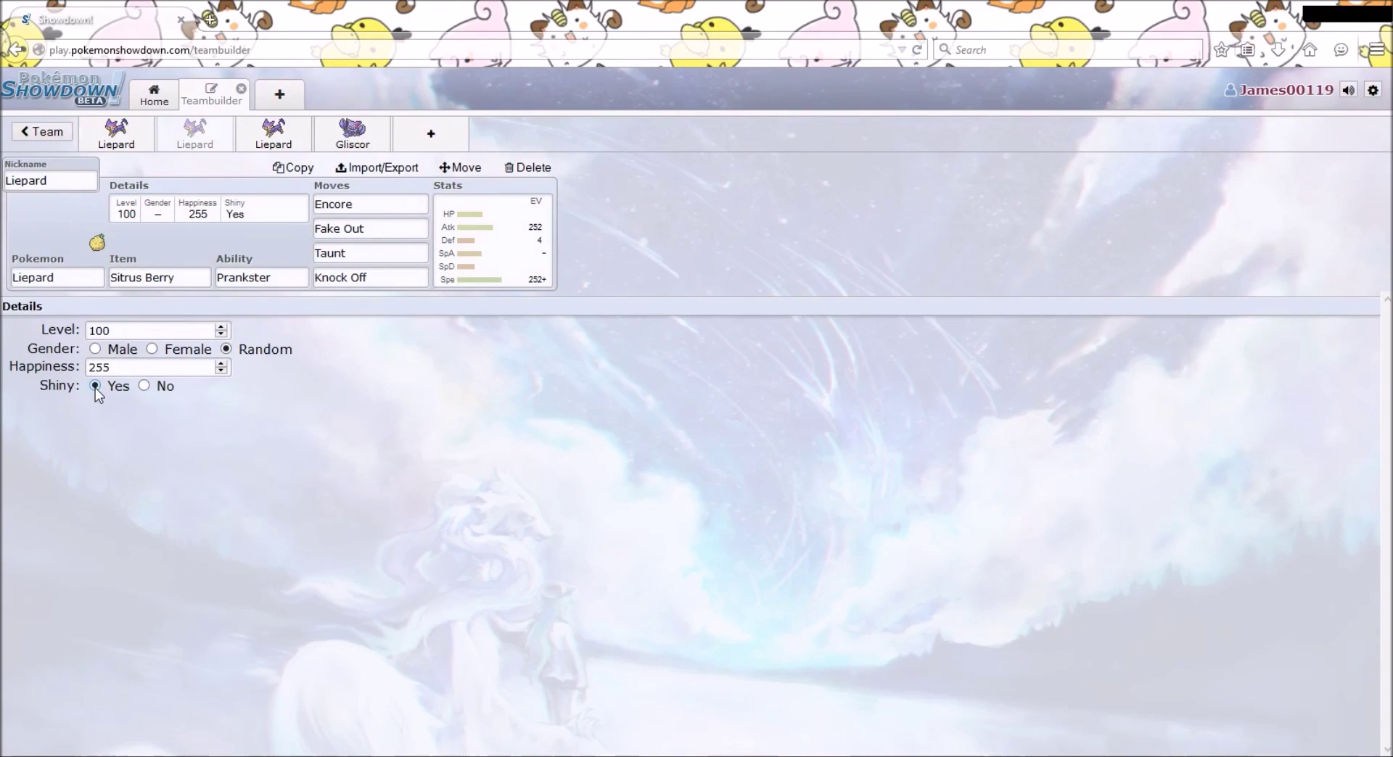
left_click(144, 386)
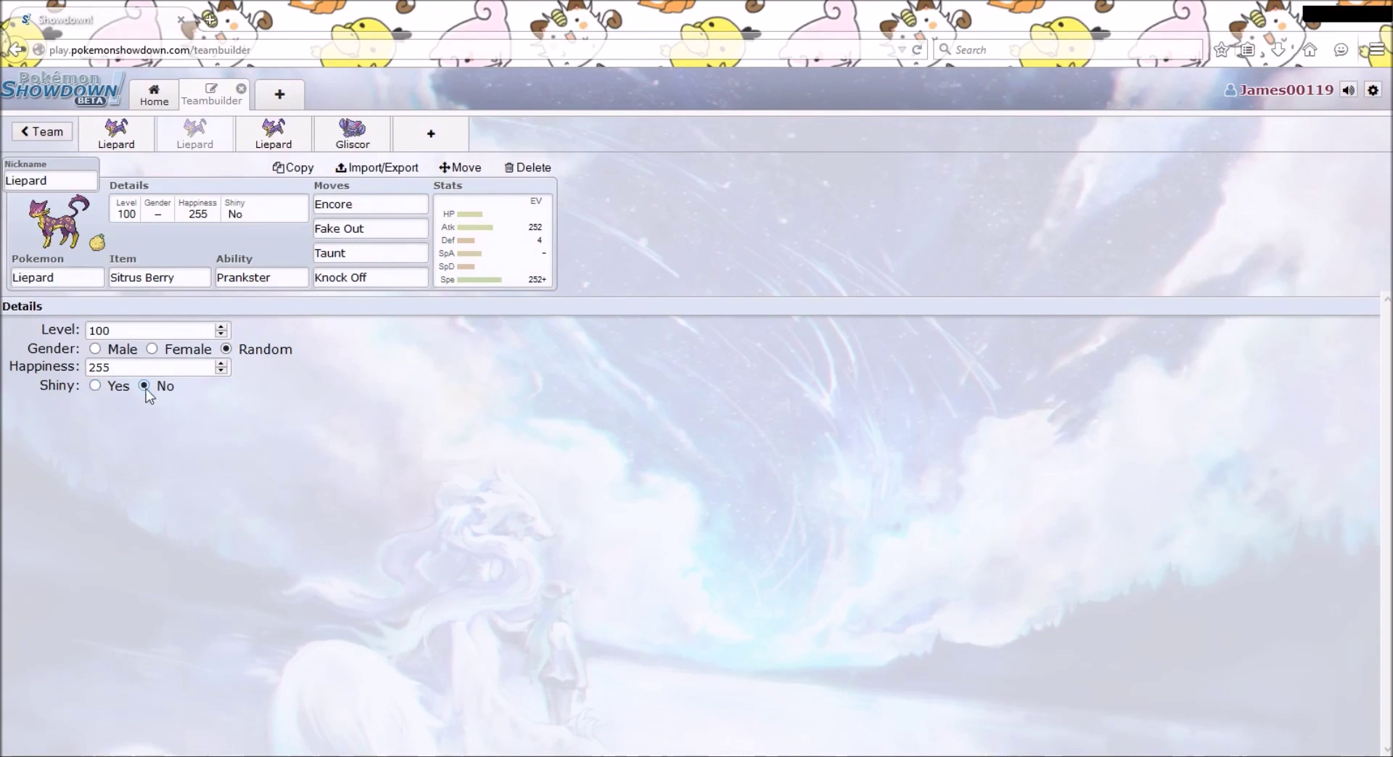
left_click(96, 386)
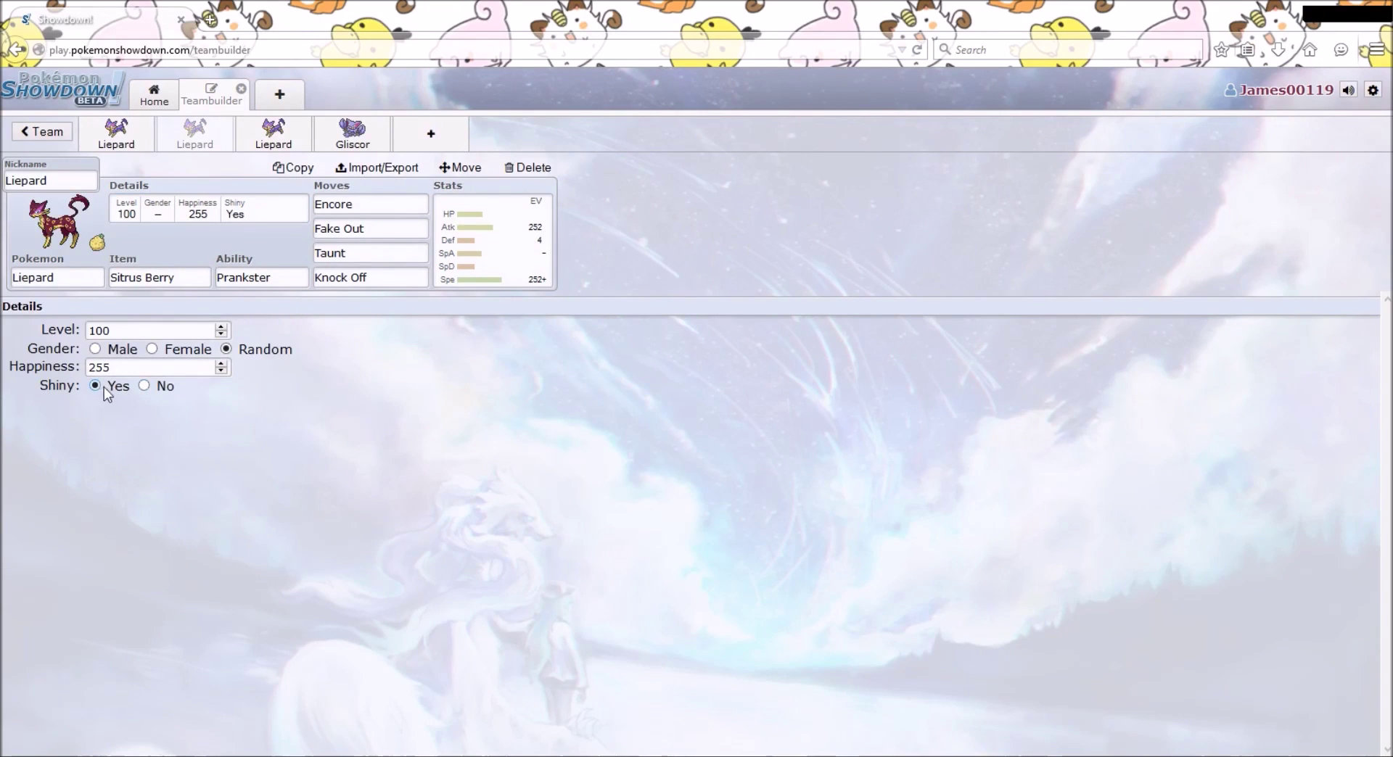
left_click(157, 387)
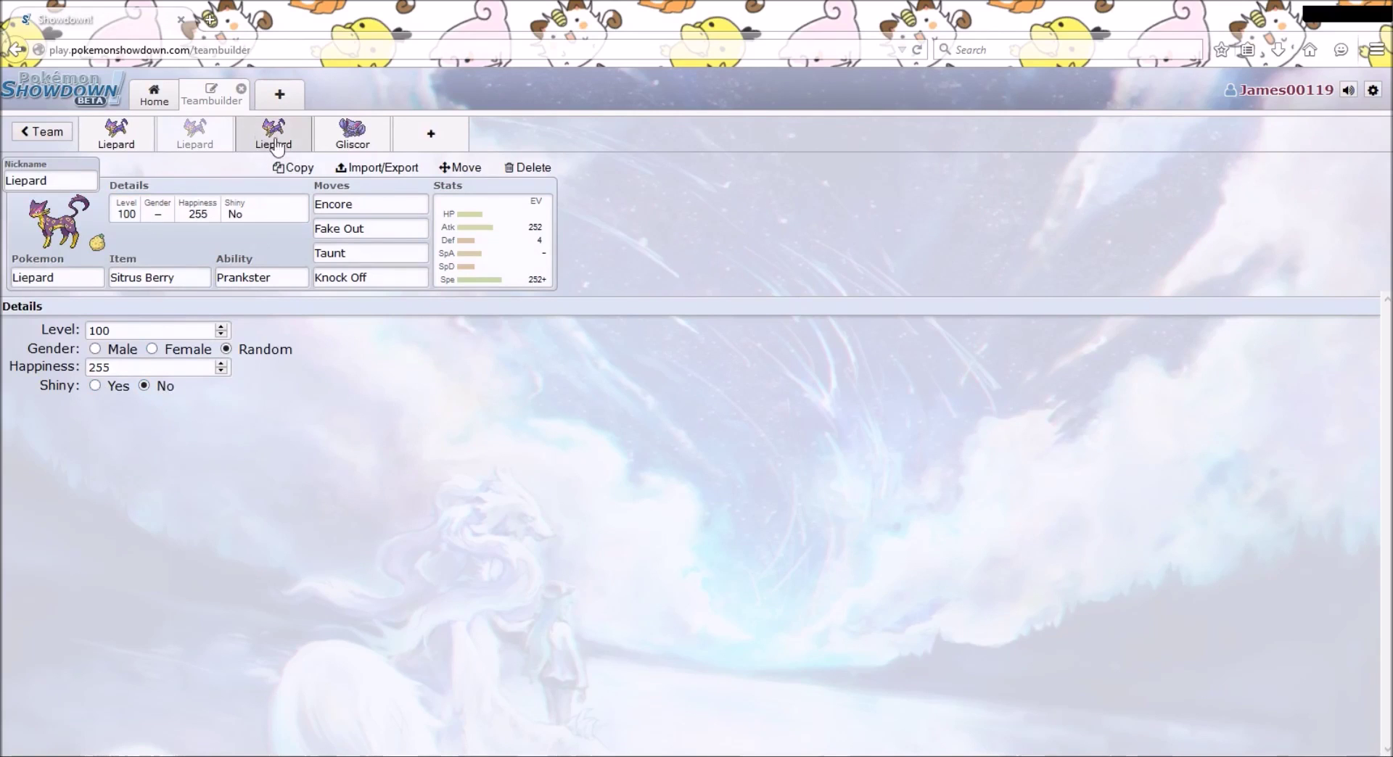
In the third Liepard's EV spread, clear the Sp. Def. EVs and assign 4 EVs to Defense
left_click(335, 143)
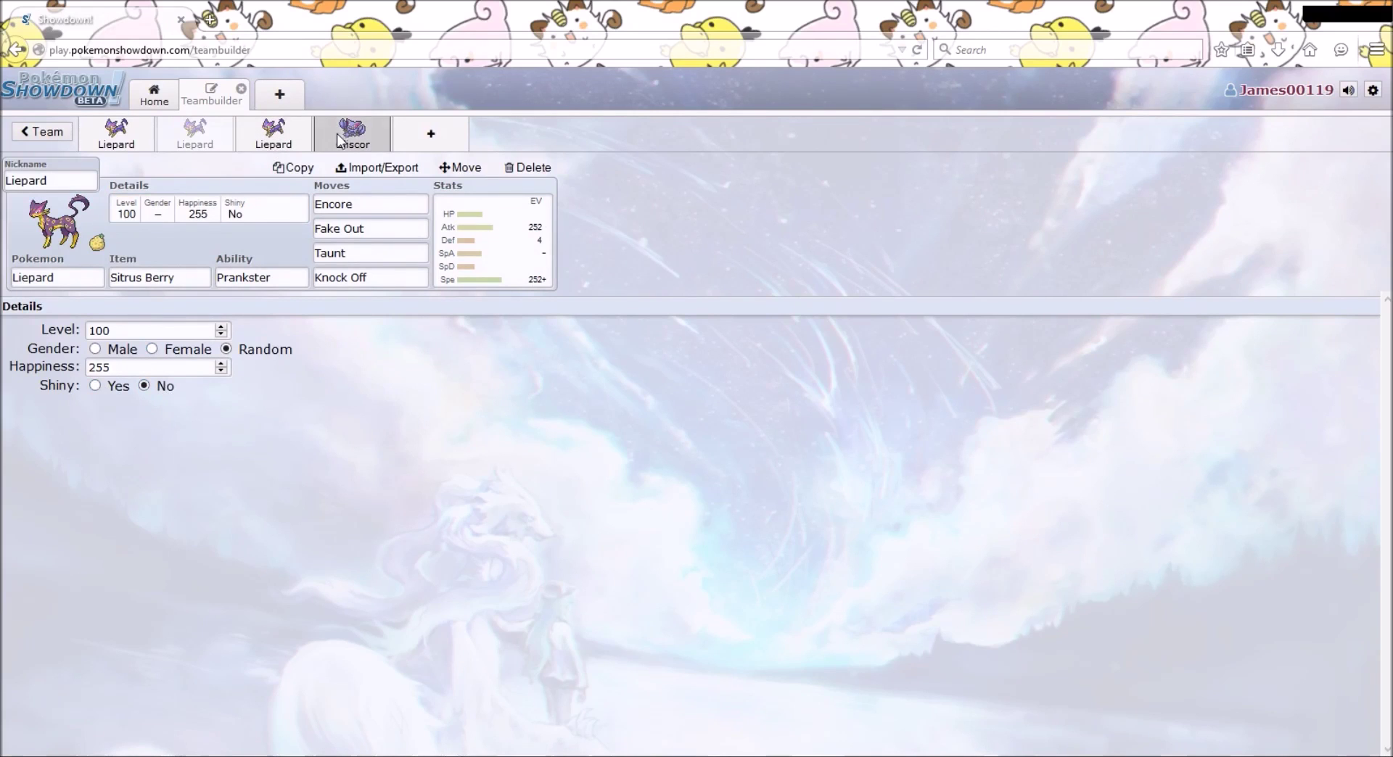
left_click(268, 142)
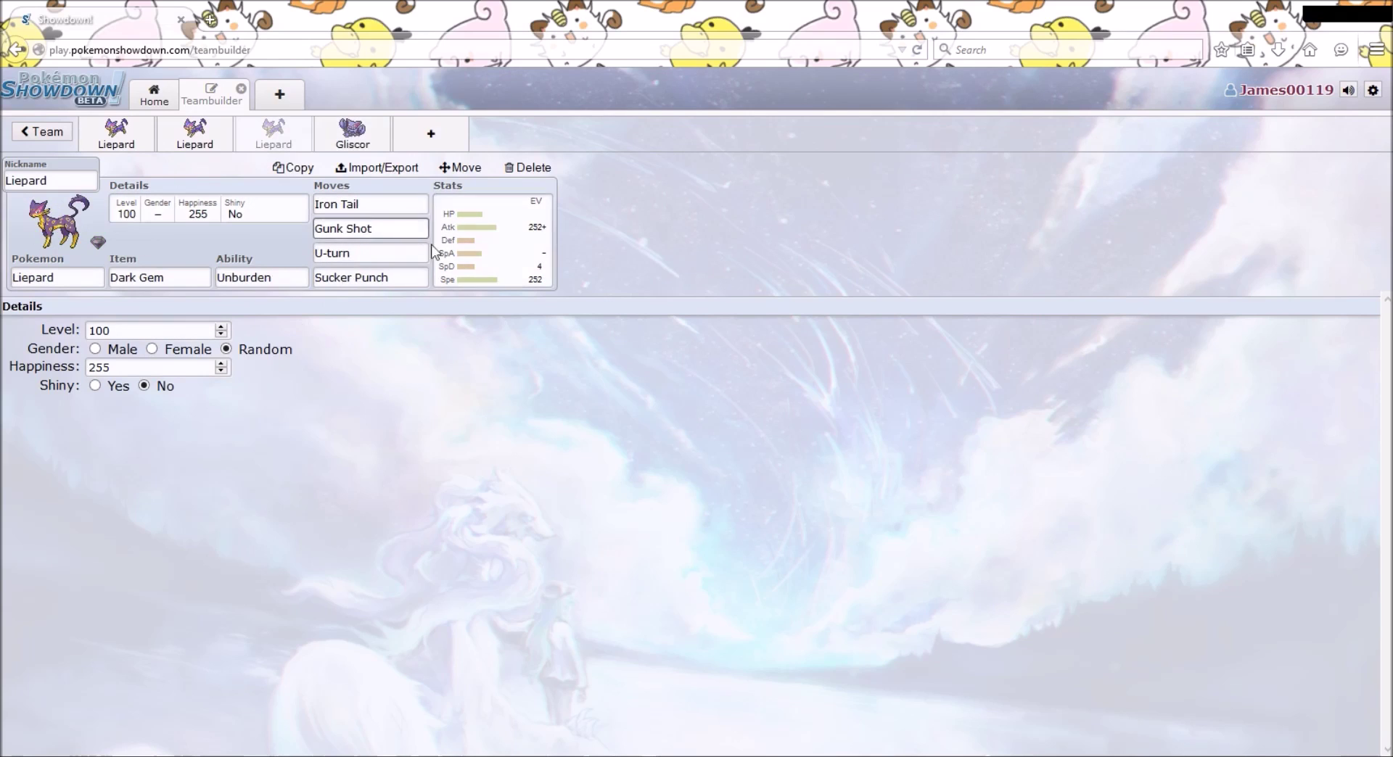
left_click(520, 265)
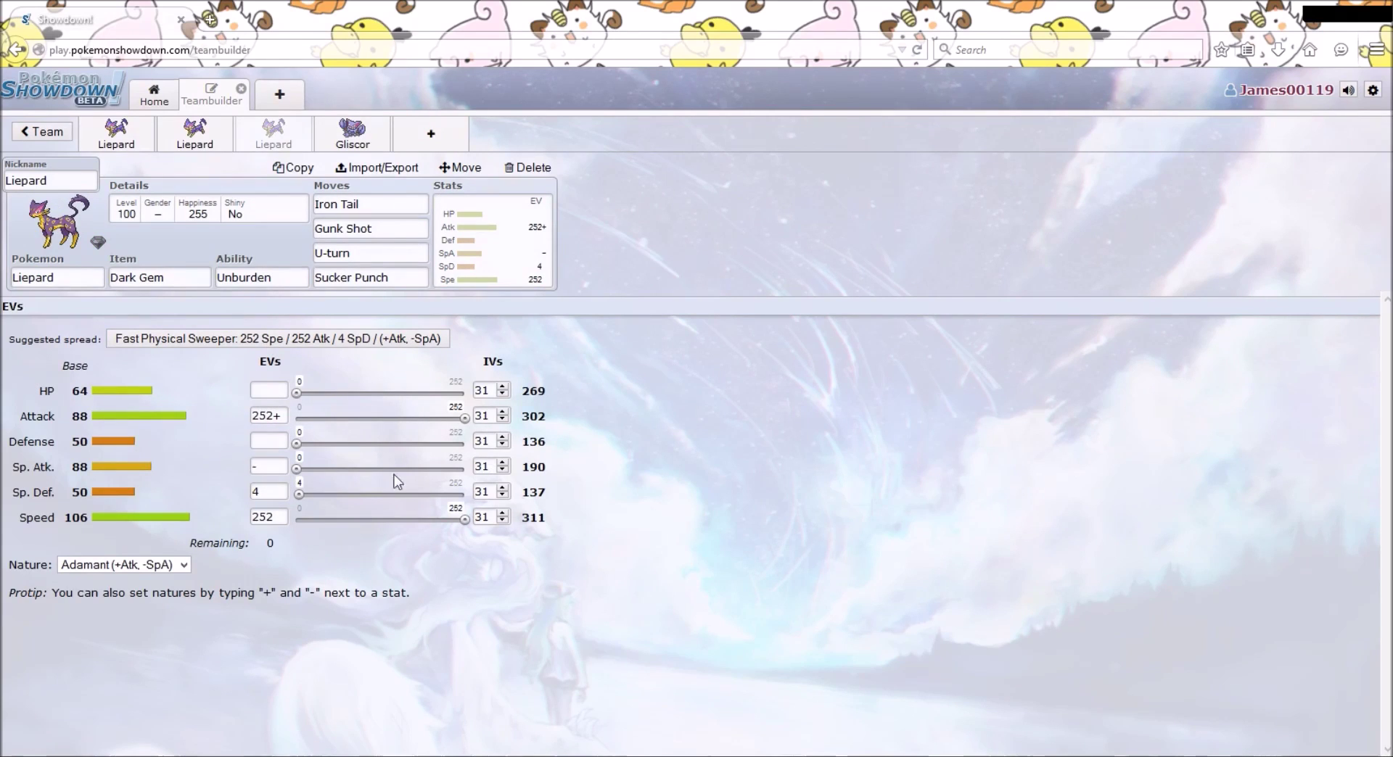
left_click(279, 496)
key("BackSpace")
left_click(261, 441)
type("4")
left_click(477, 572)
Review the third Liepard's held item and ability descriptions, along with its EV spread
left_click(204, 282)
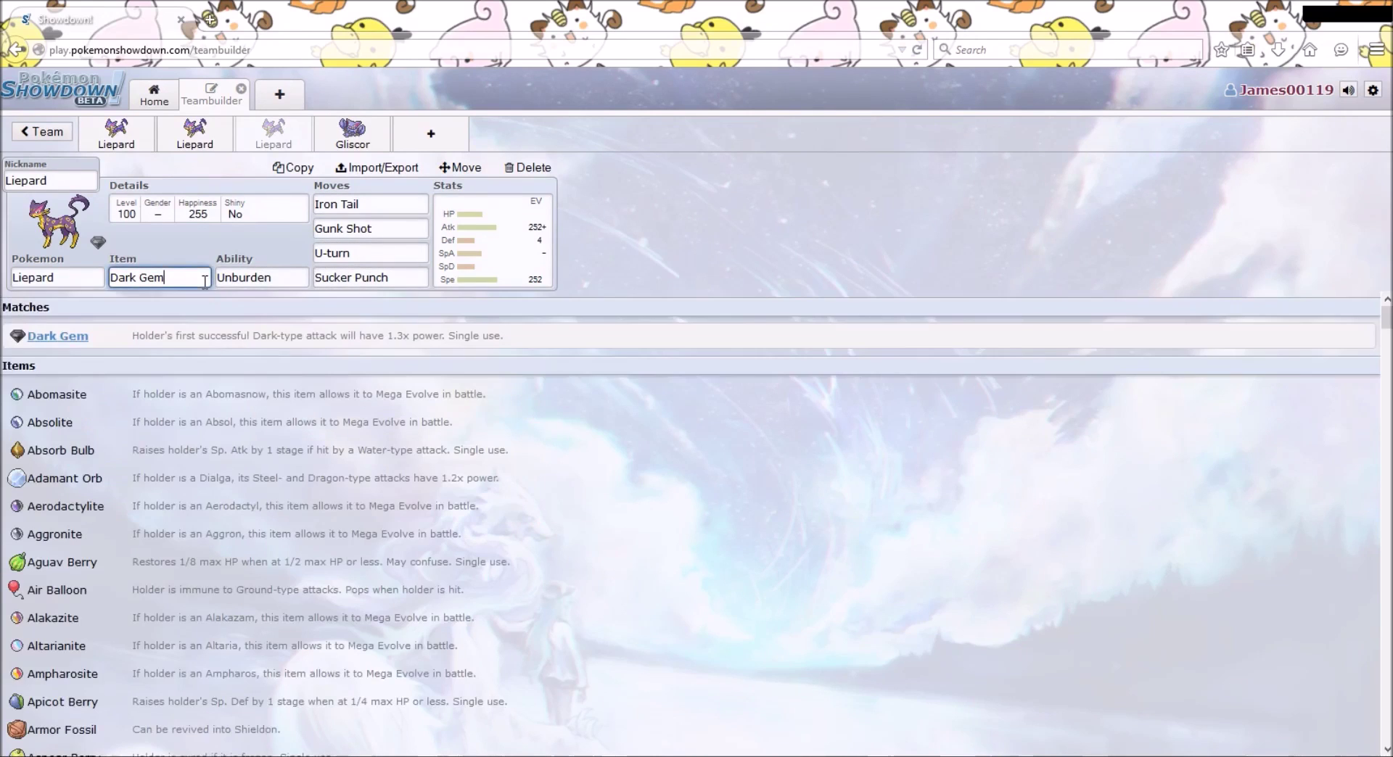
left_click(281, 281)
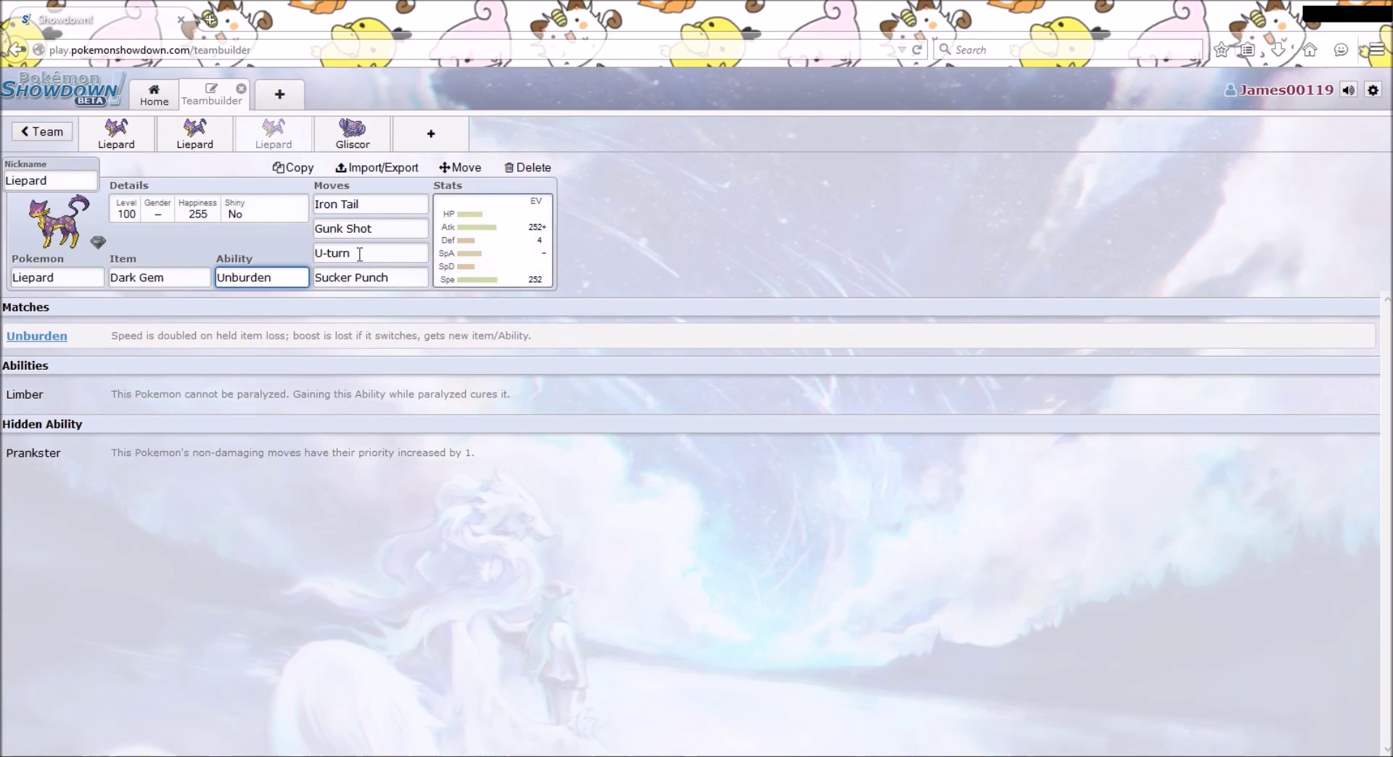
left_click(200, 279)
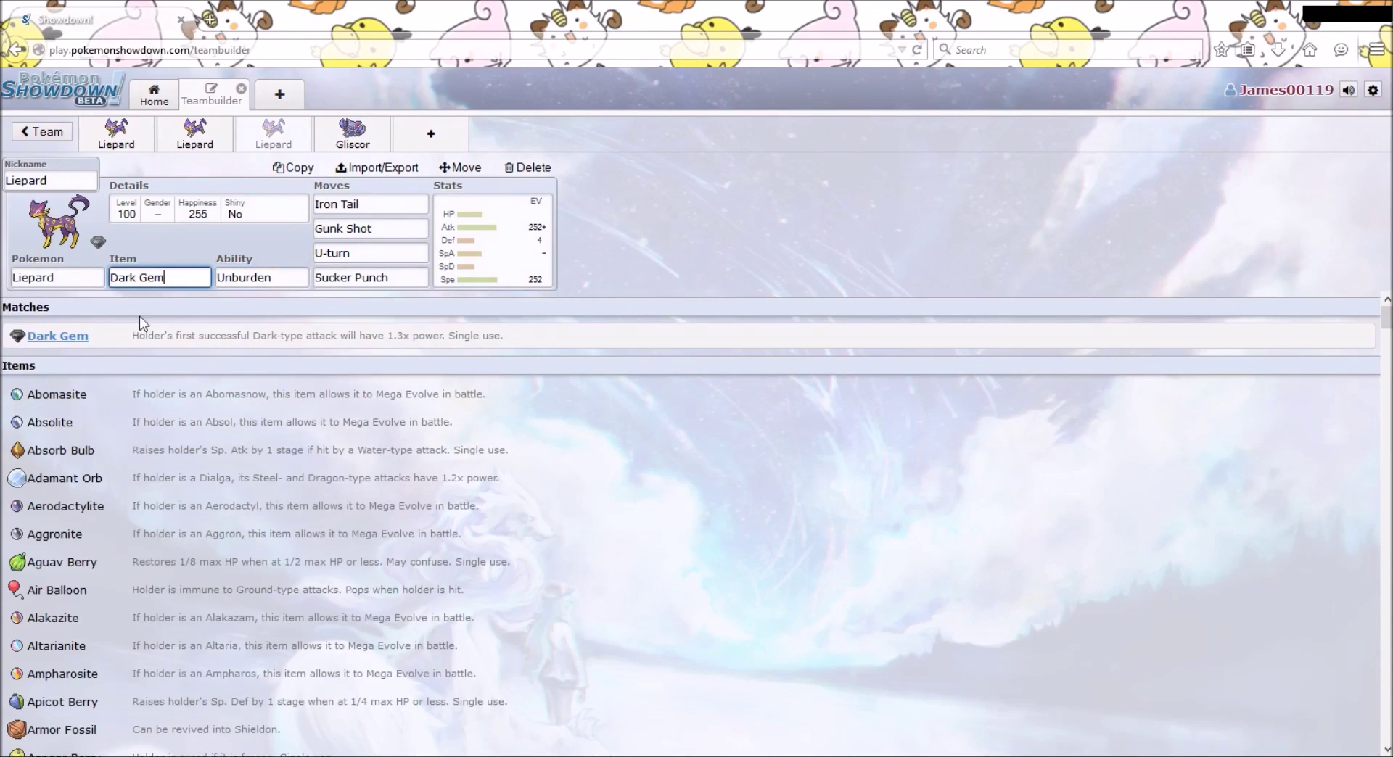
left_click(520, 282)
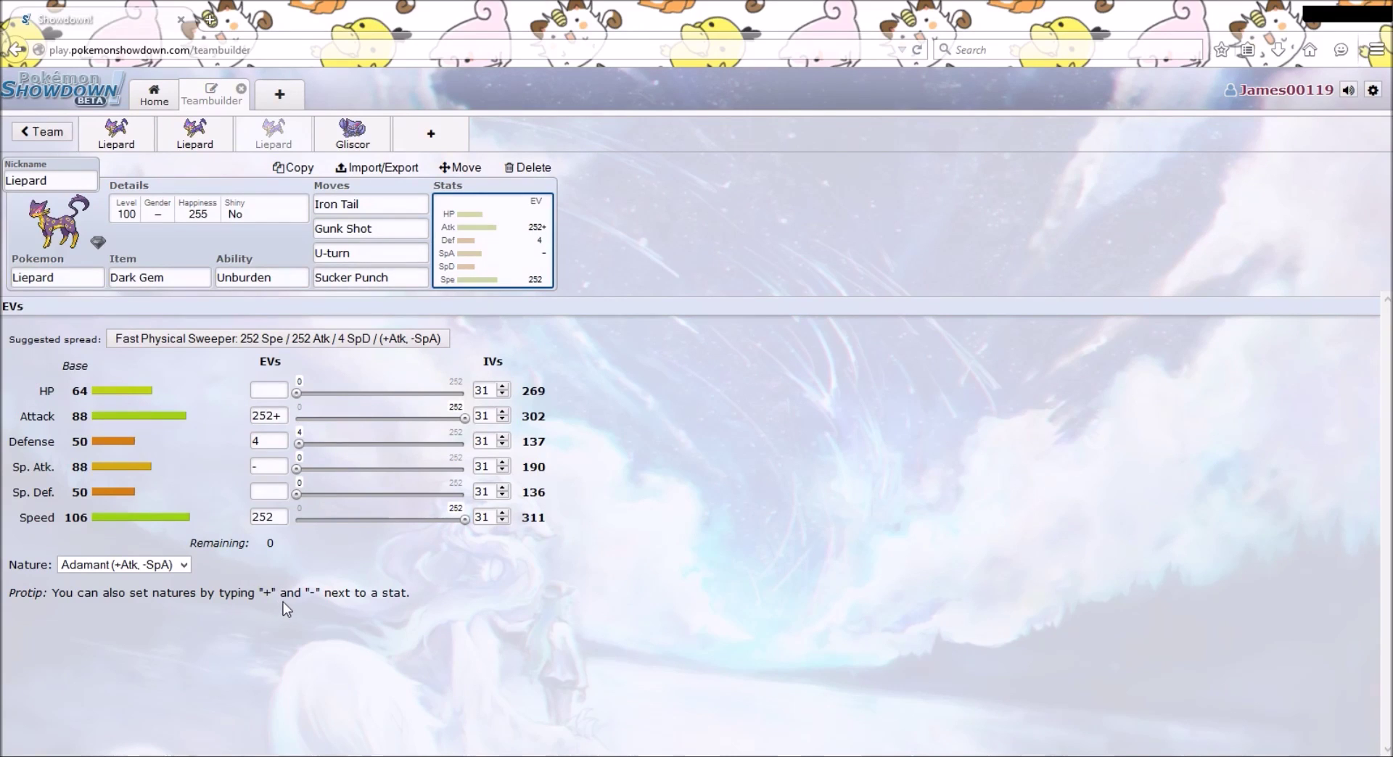
Browse the moves available for the third Liepard's Sucker Punch slot, and return to its EV spread
left_click(384, 280)
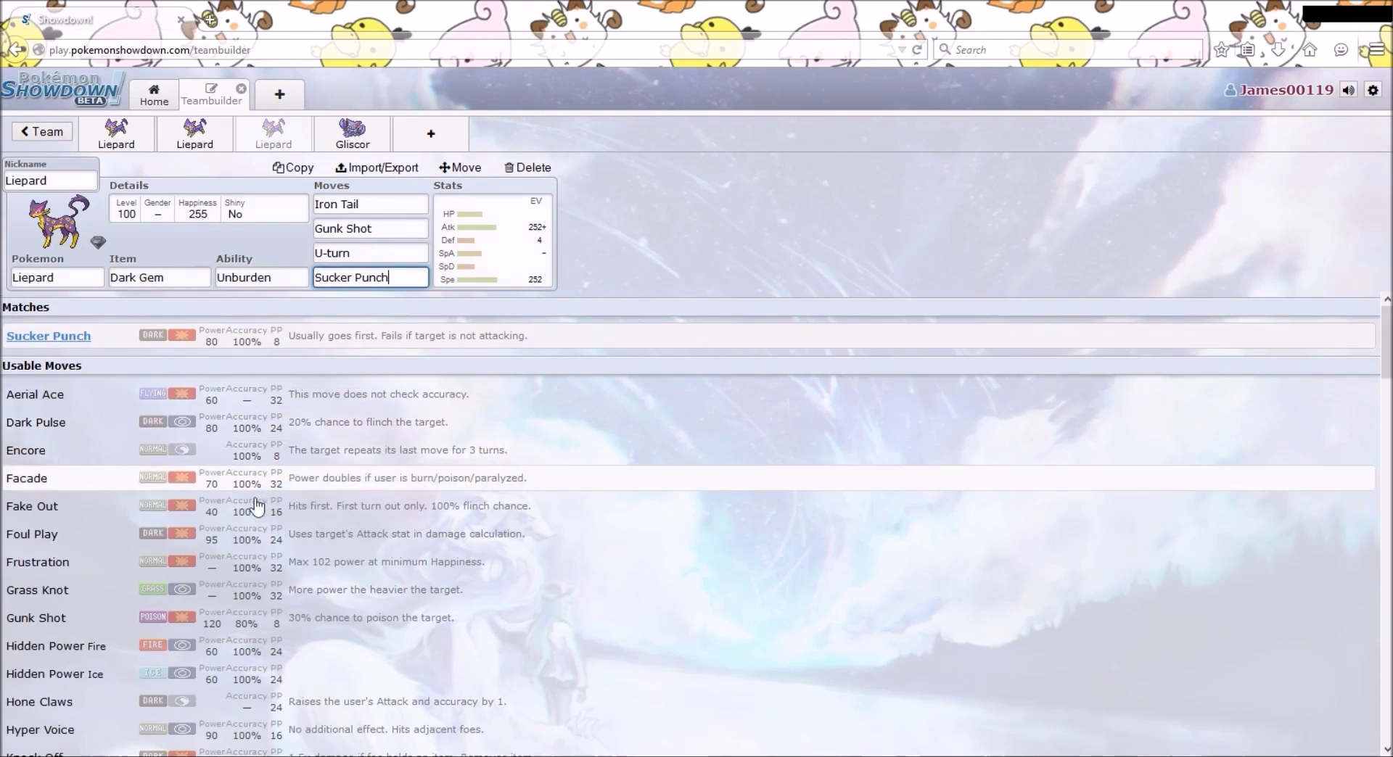
scroll(249, 548, "down", 1)
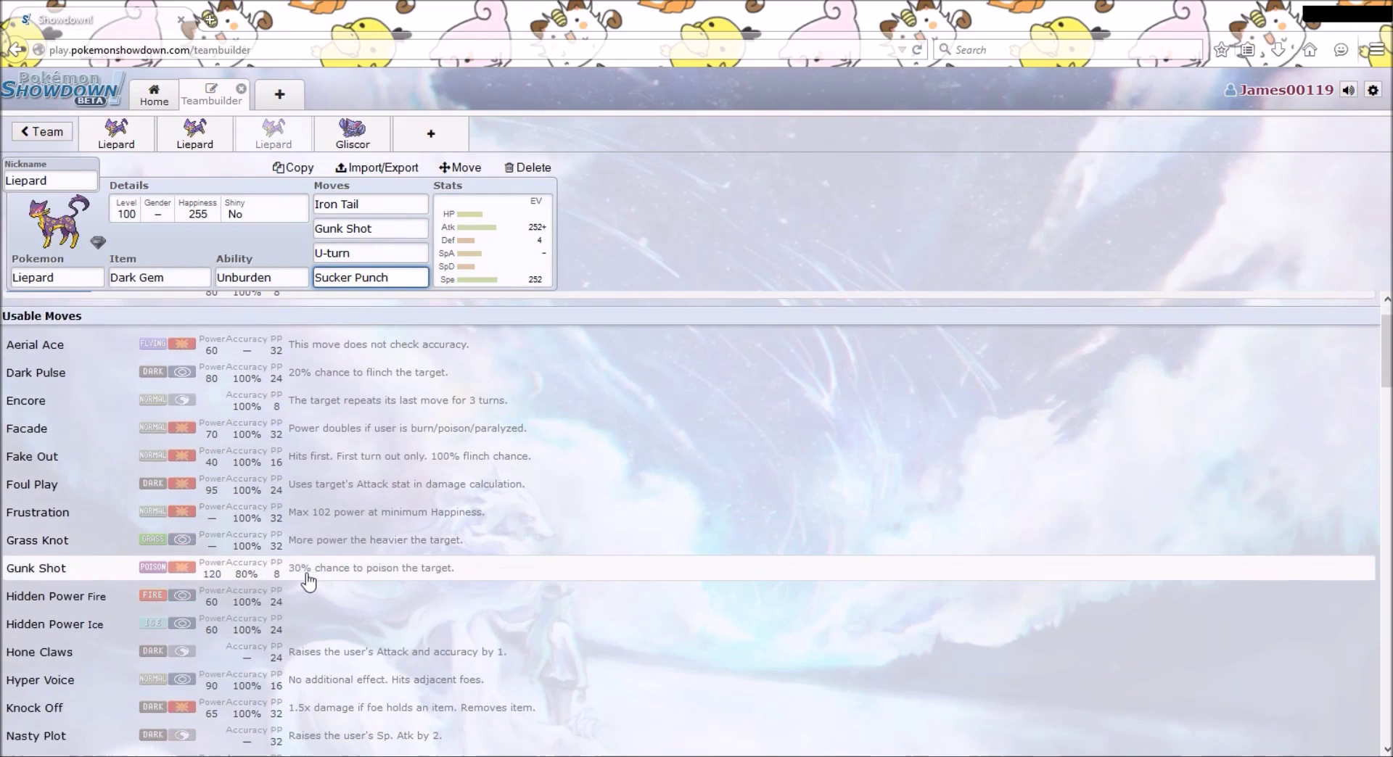
scroll(300, 605, "down", 1)
scroll(301, 620, "down", 1)
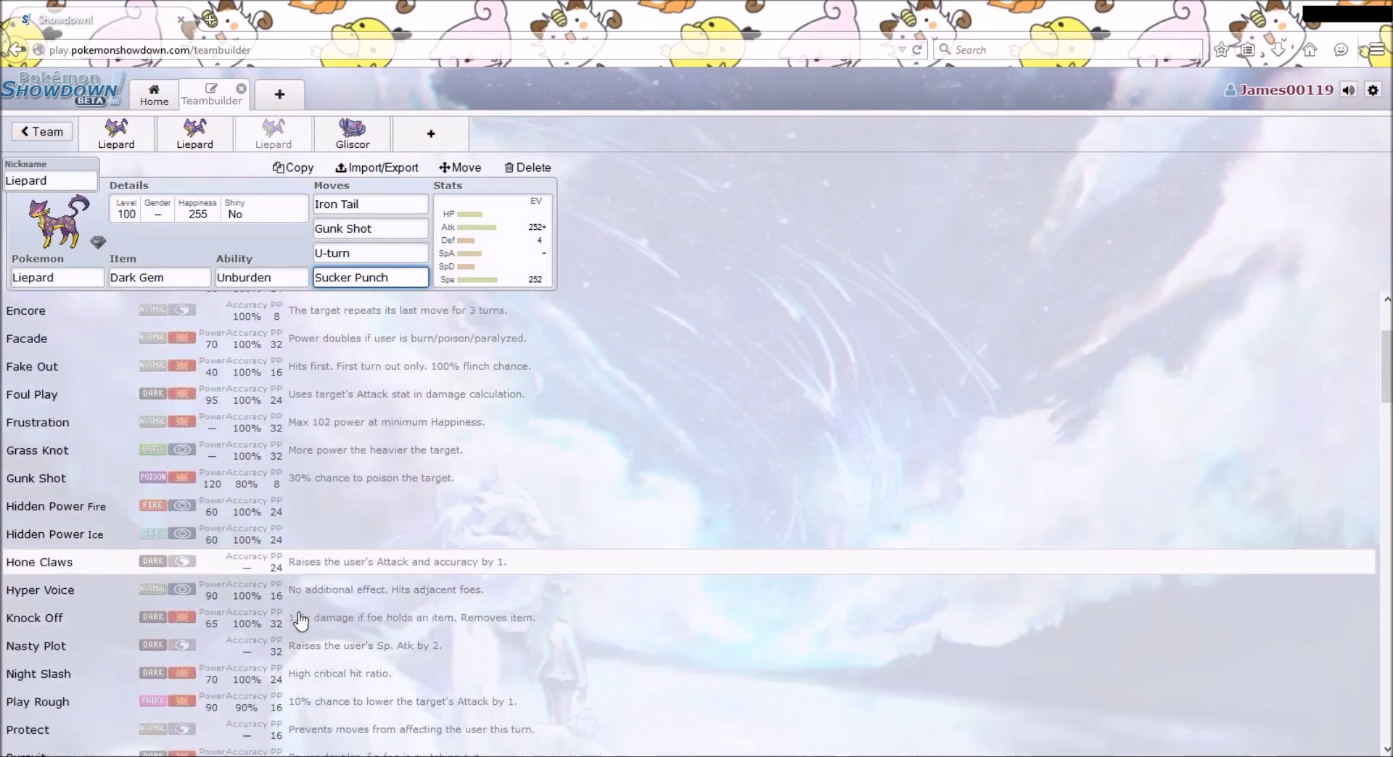
scroll(477, 617, "down", 3)
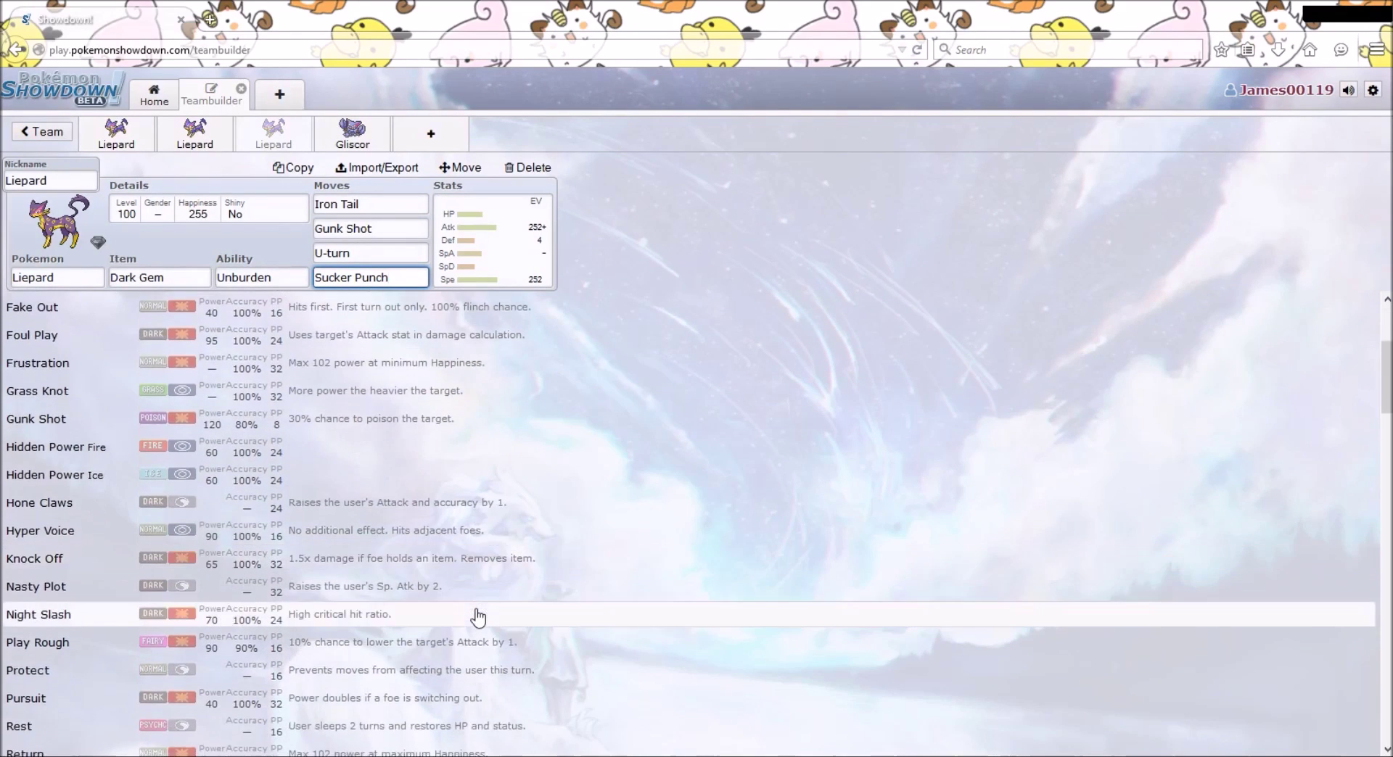
scroll(477, 616, "down", 2)
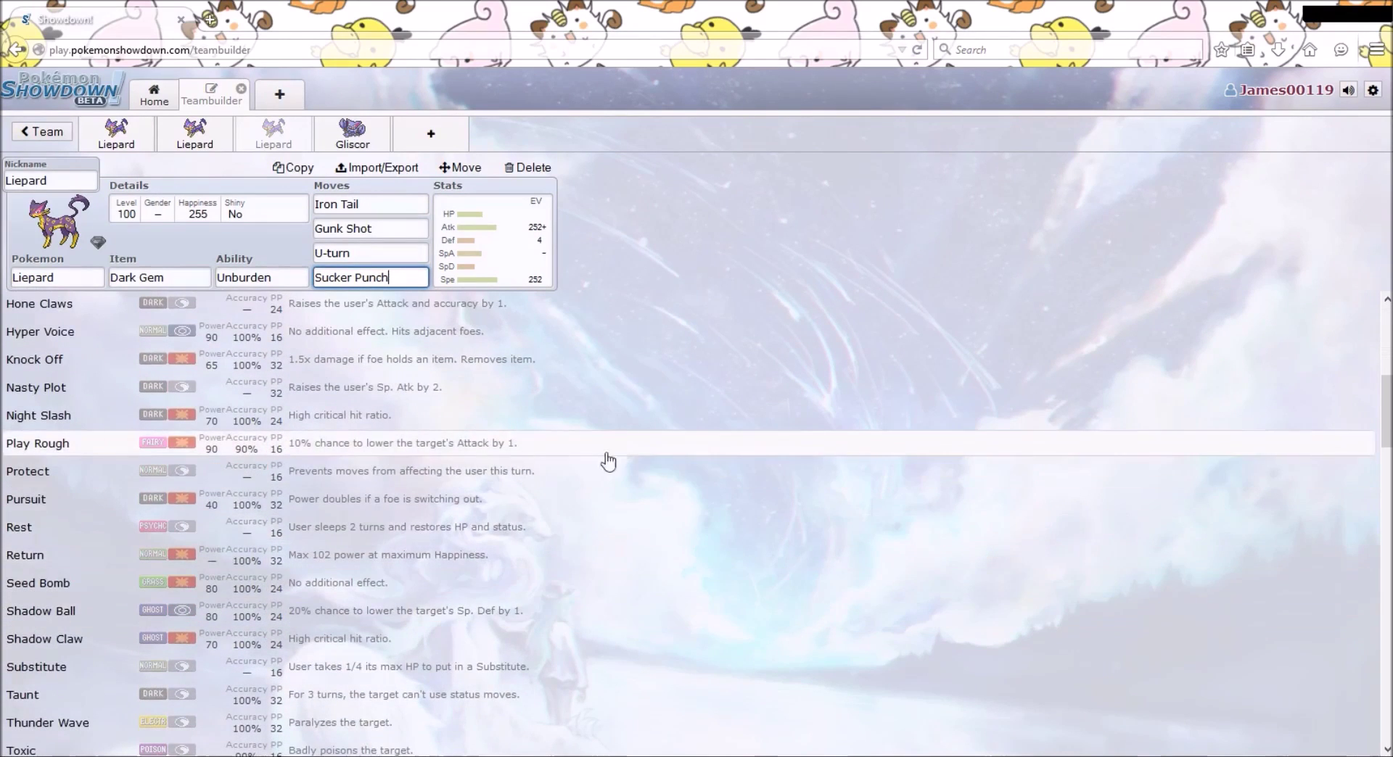
scroll(439, 606, "down", 2)
scroll(433, 605, "down", 8)
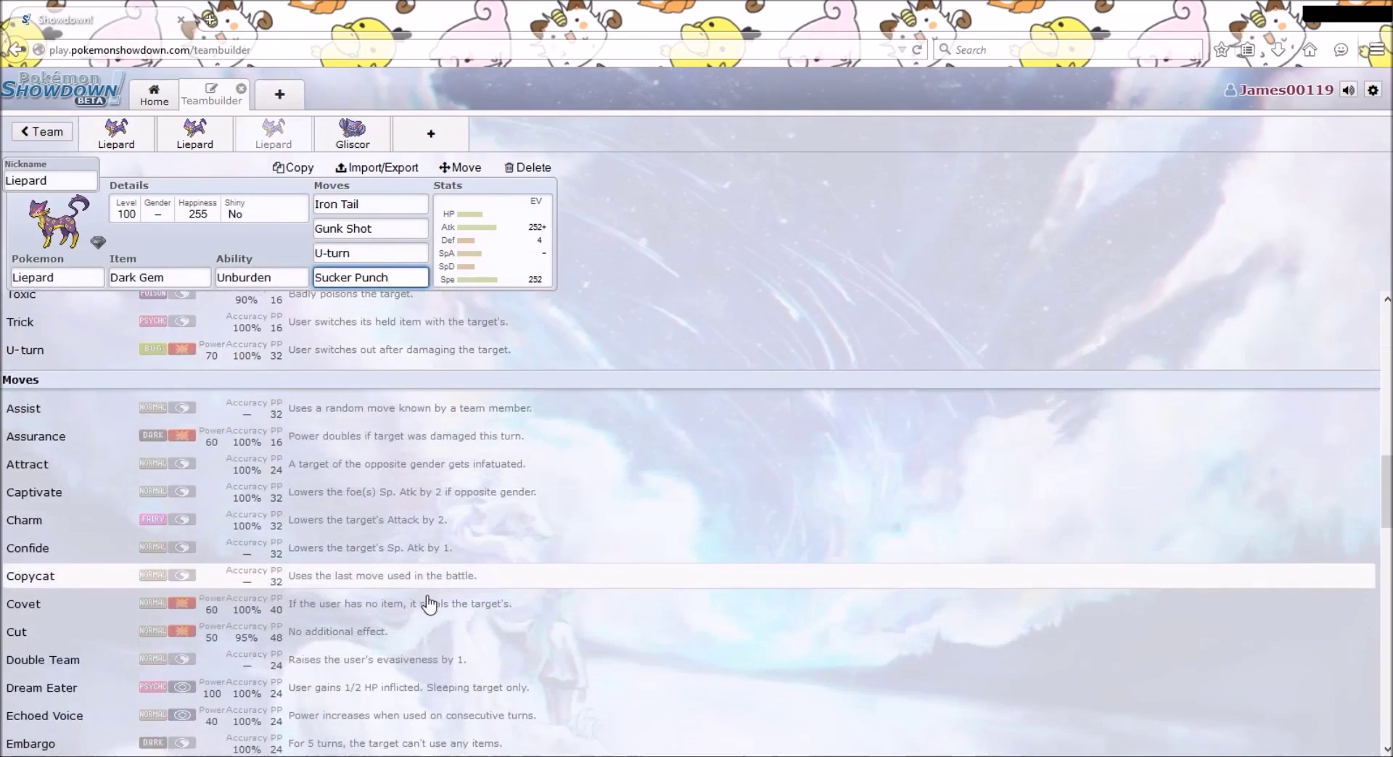
scroll(513, 607, "down", 7)
left_click(454, 215)
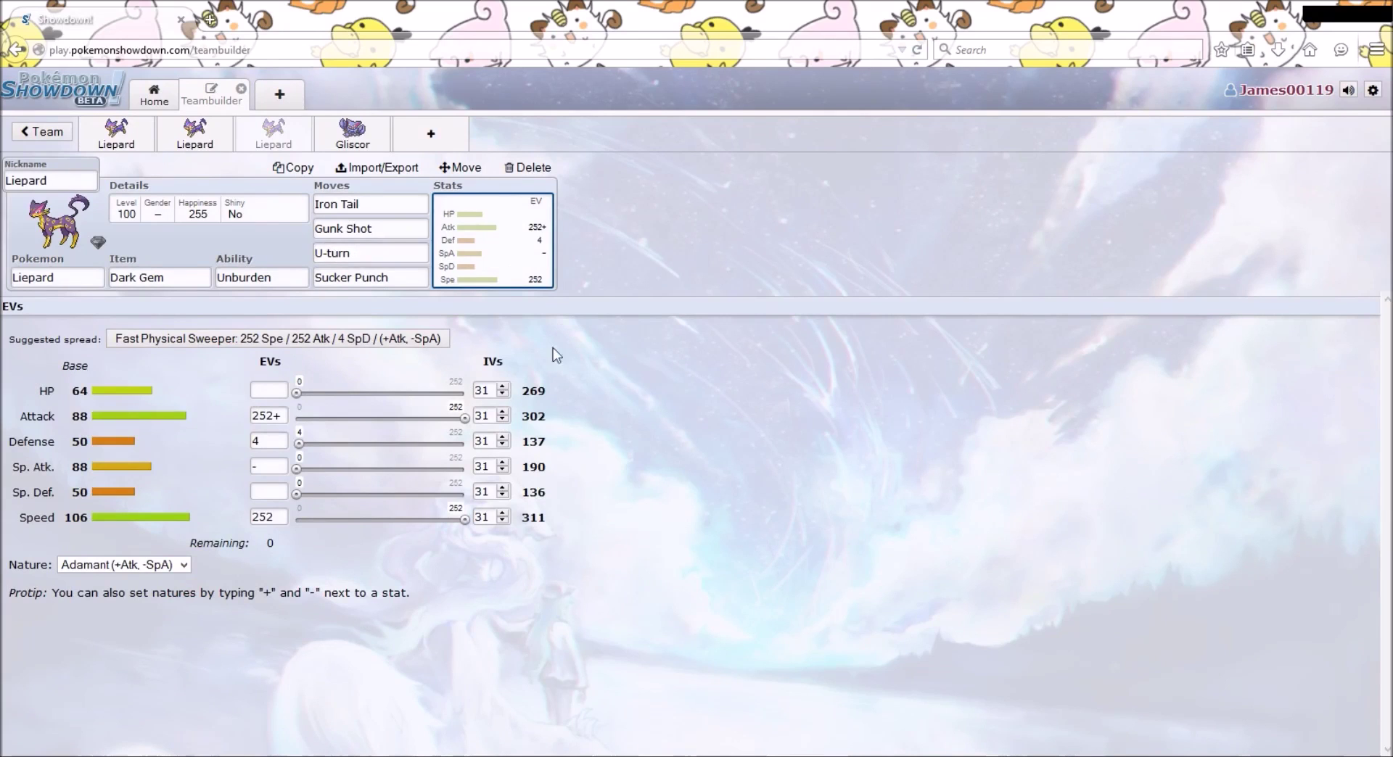
Examine the descriptions of the third Liepard's four moves, and check its EV spread again
left_click(419, 196)
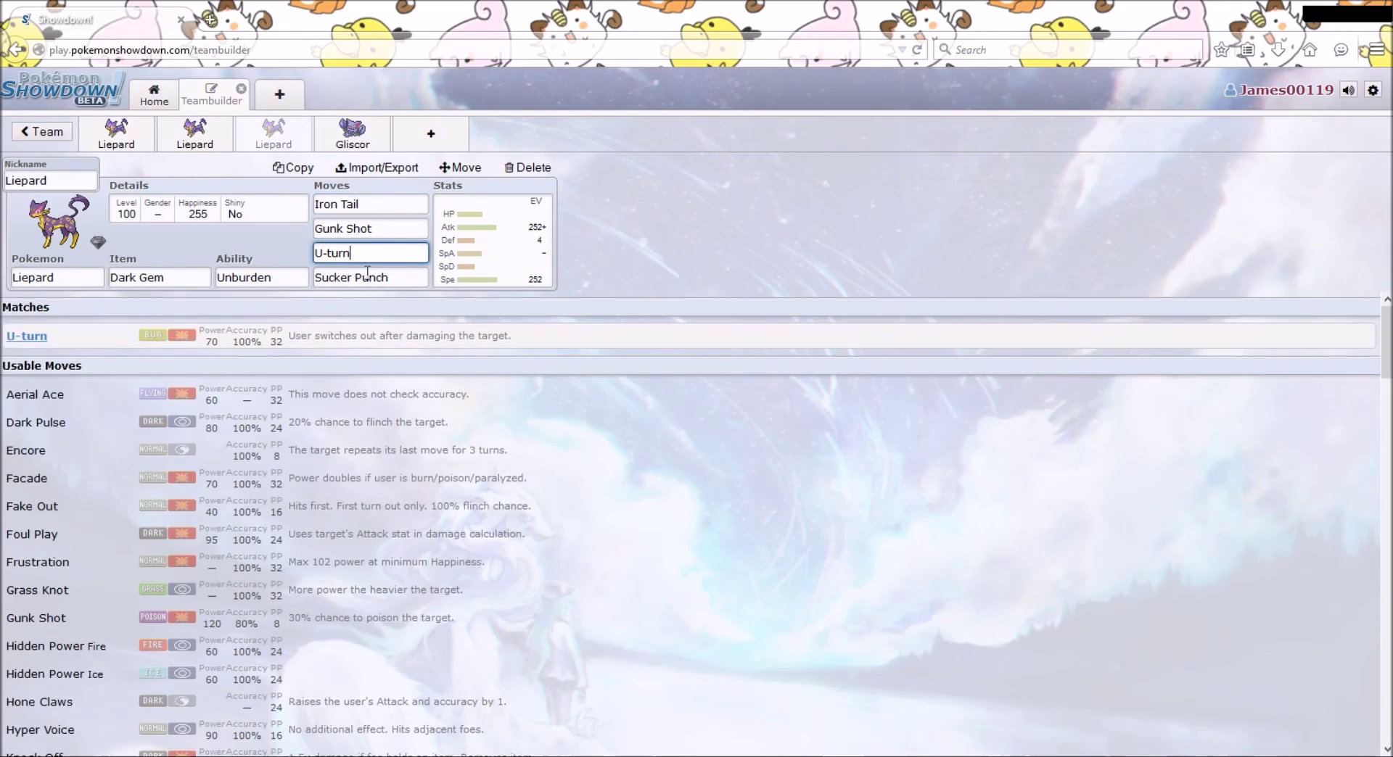
left_click(380, 229)
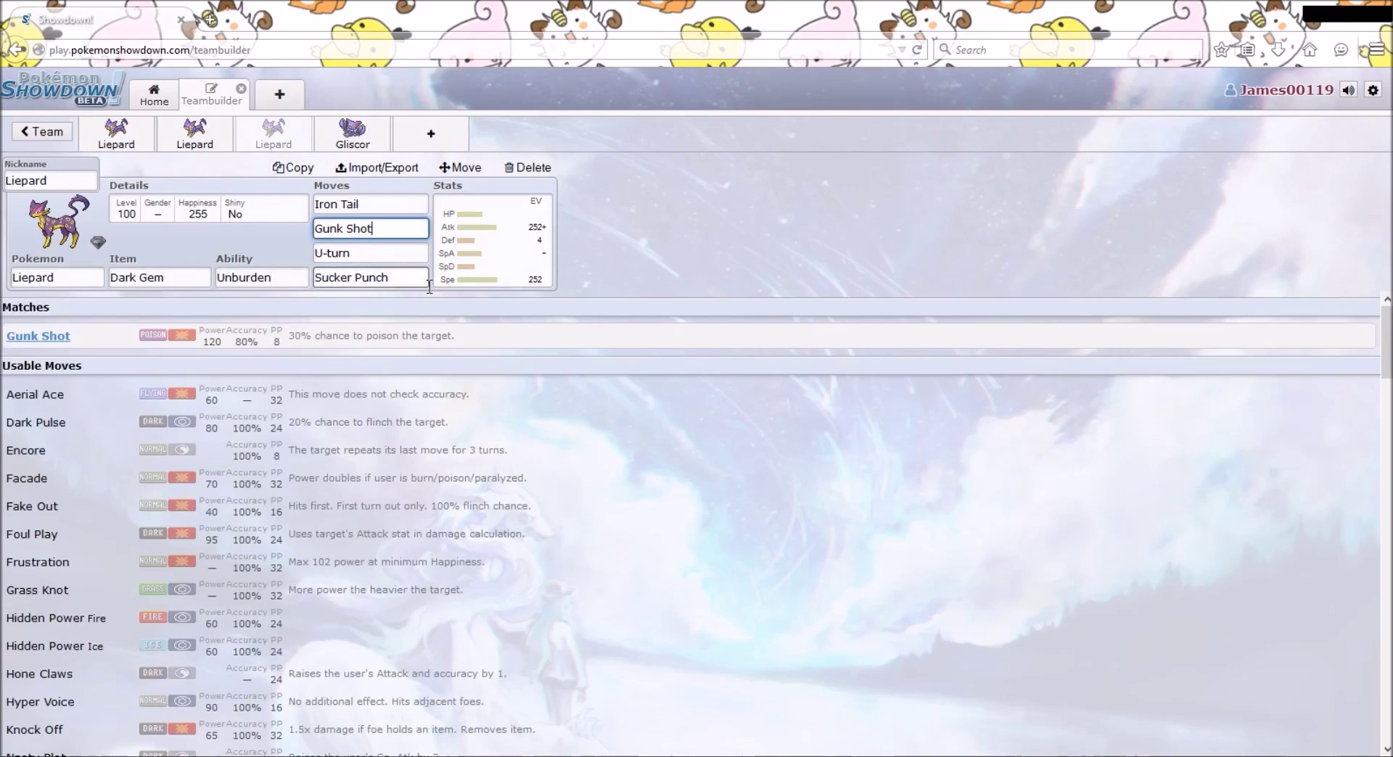
key("shift+Tab")
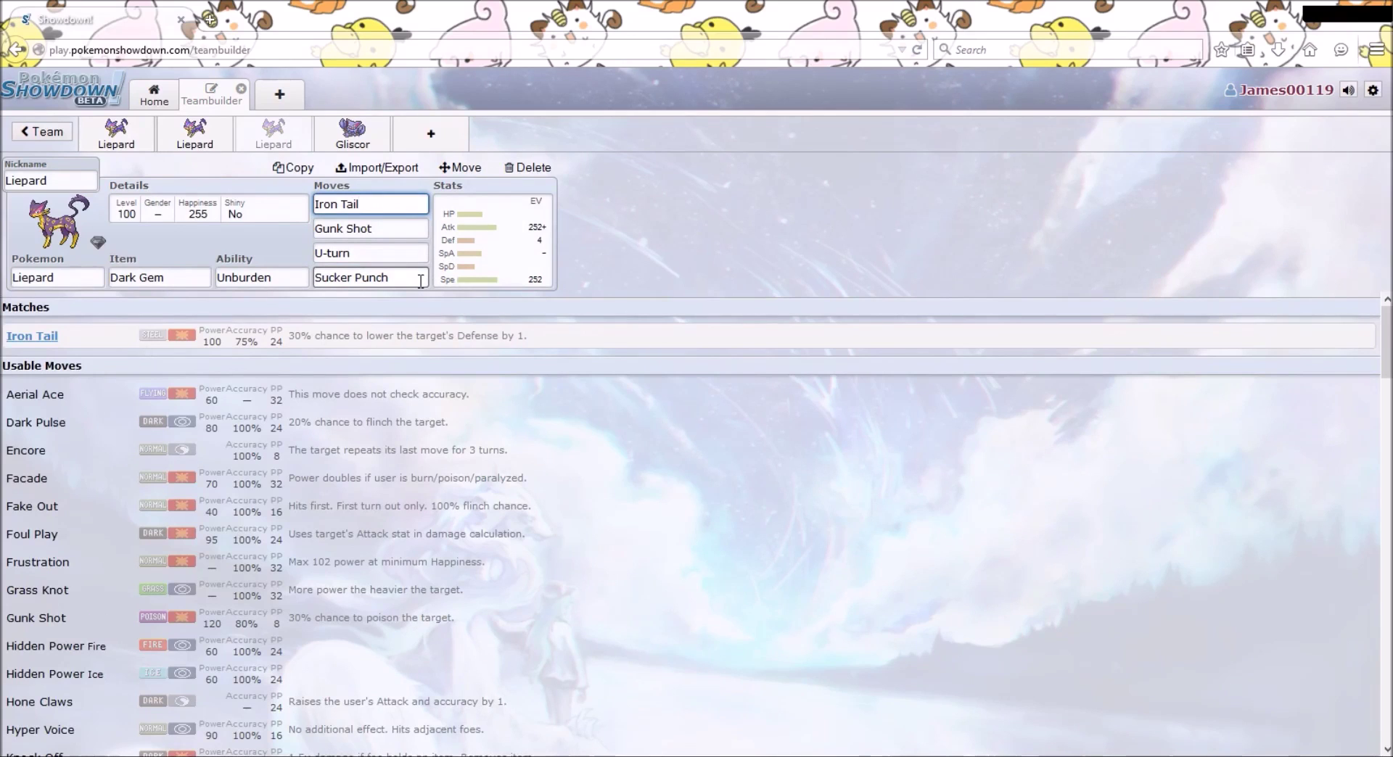
left_click(421, 282)
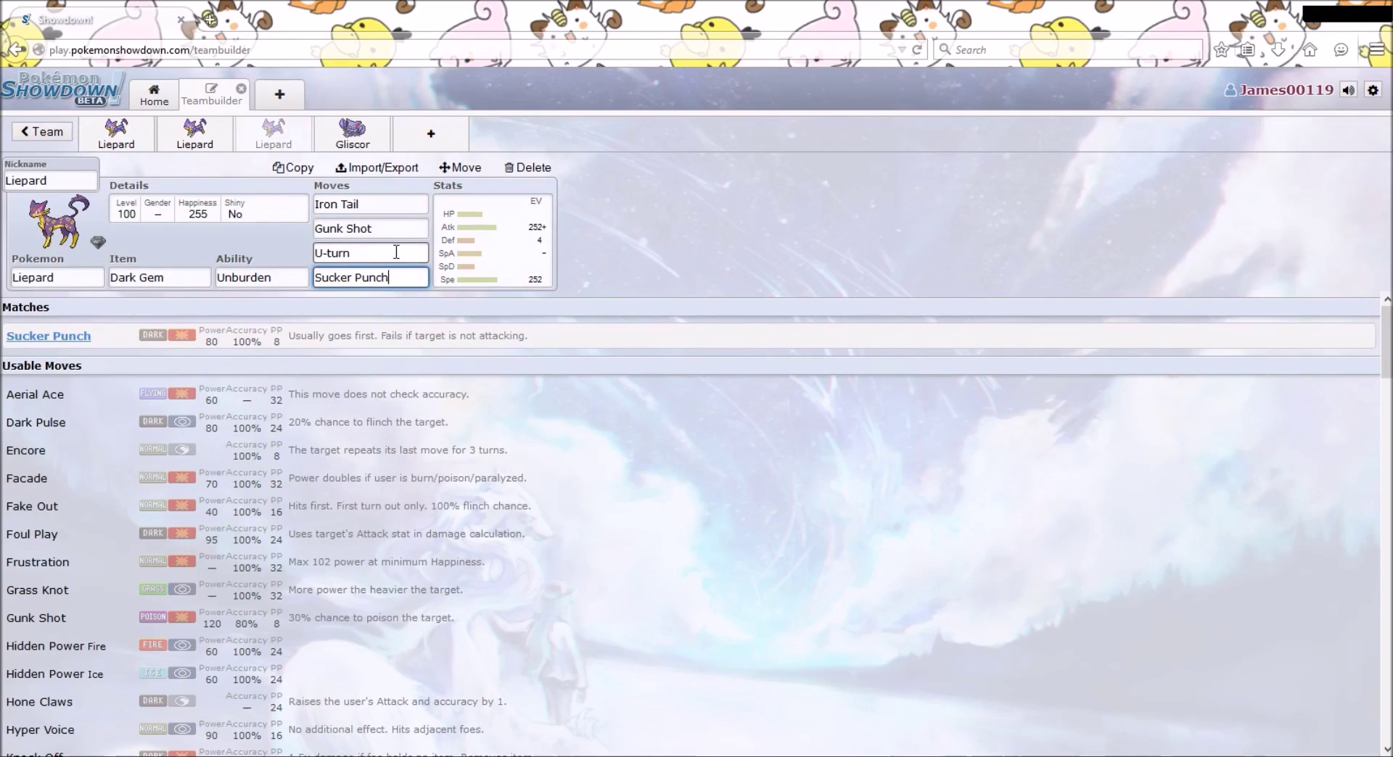
left_click(392, 228)
left_click(394, 204)
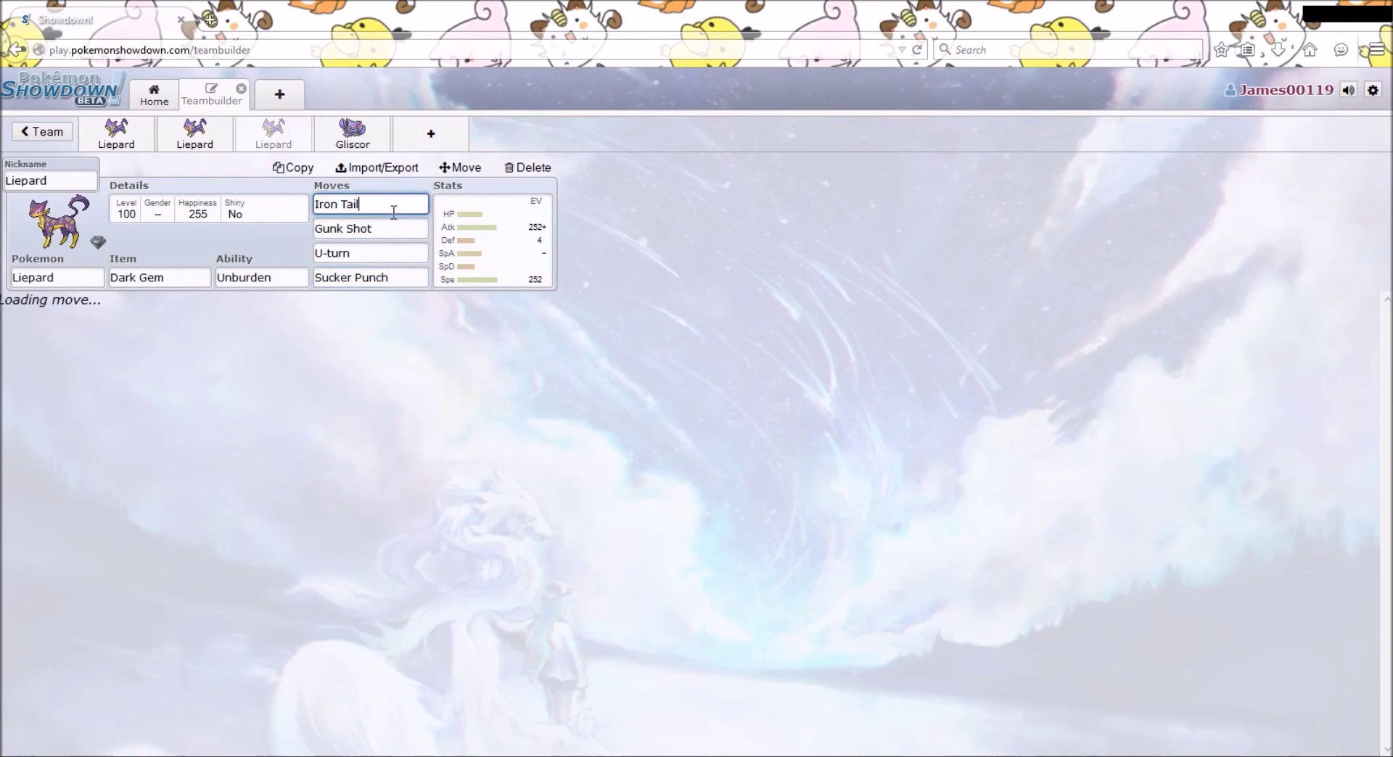
left_click(396, 253)
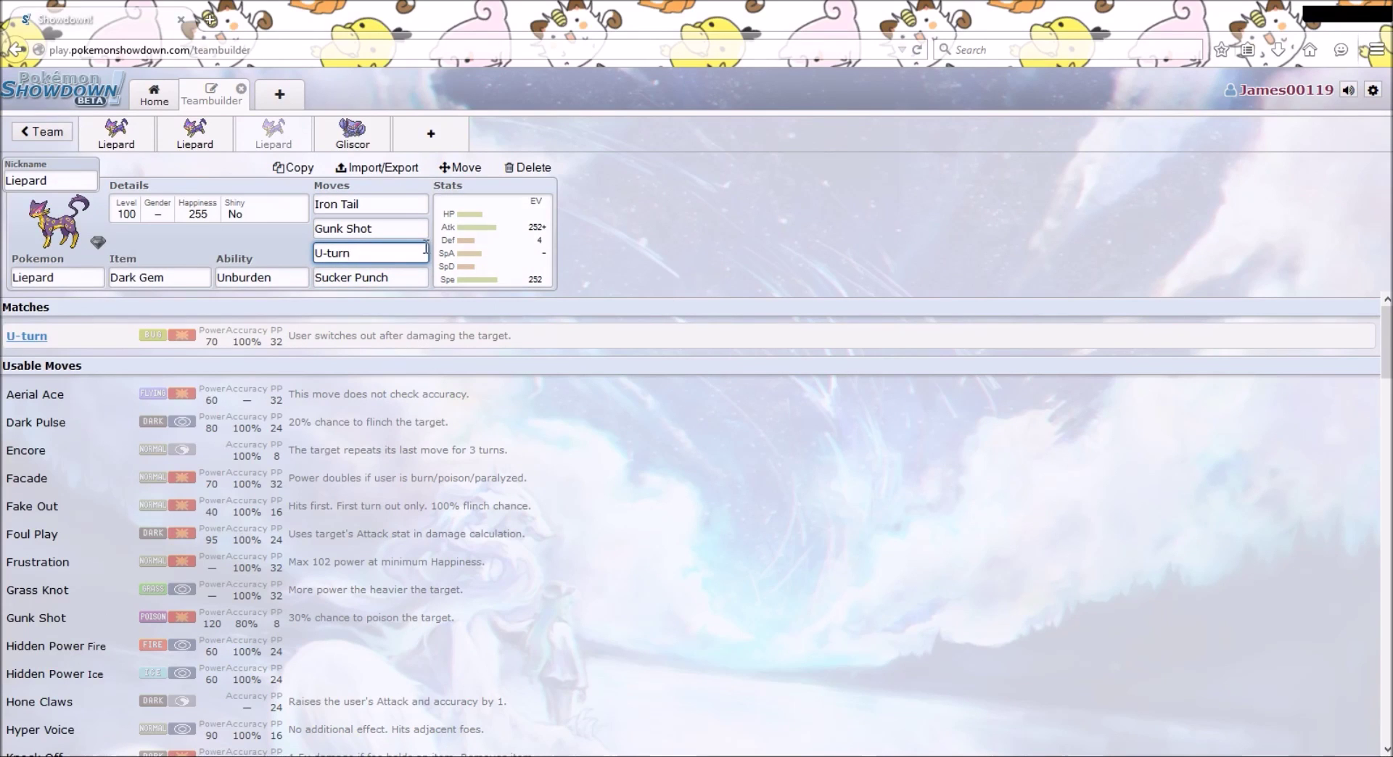
left_click(522, 258)
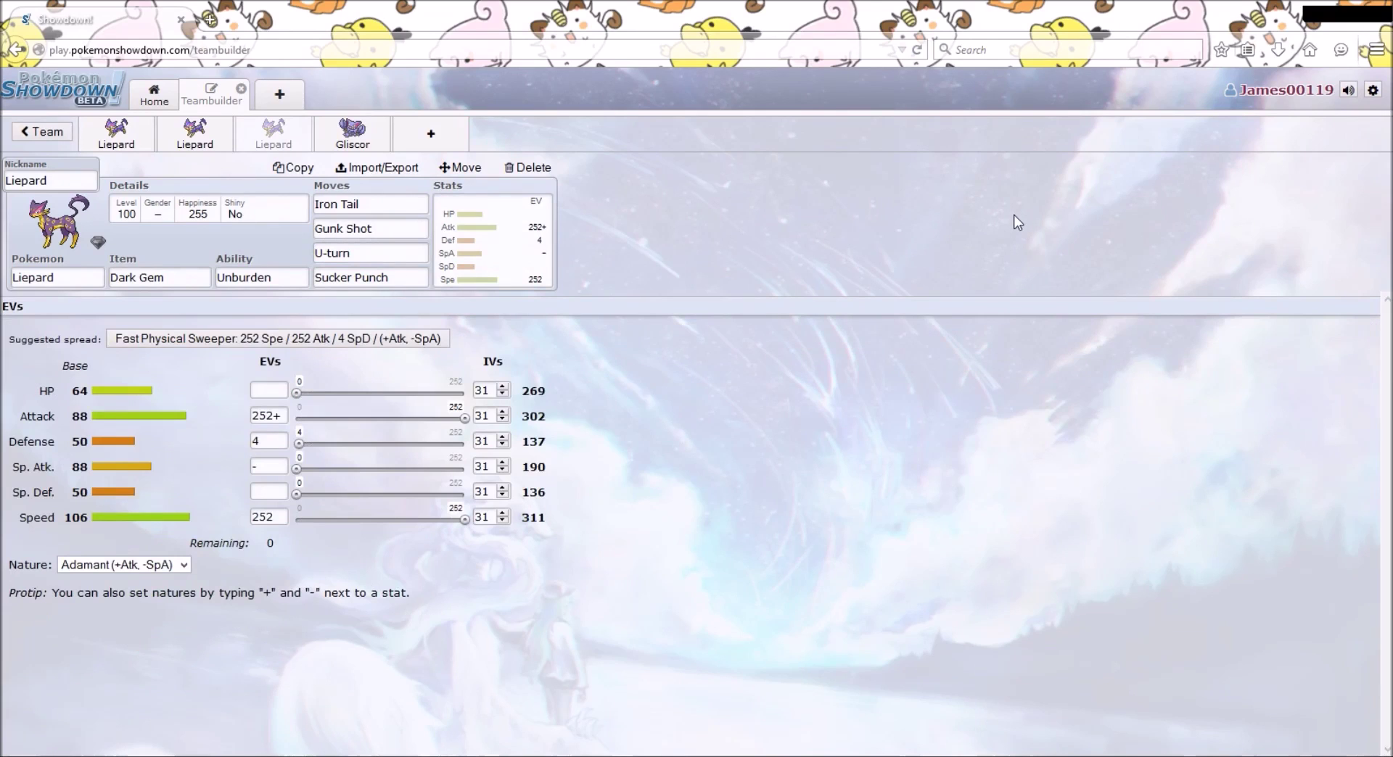
Check the descriptions of Gliscor's Agility, Defog and Hone Claws moves
left_click(349, 142)
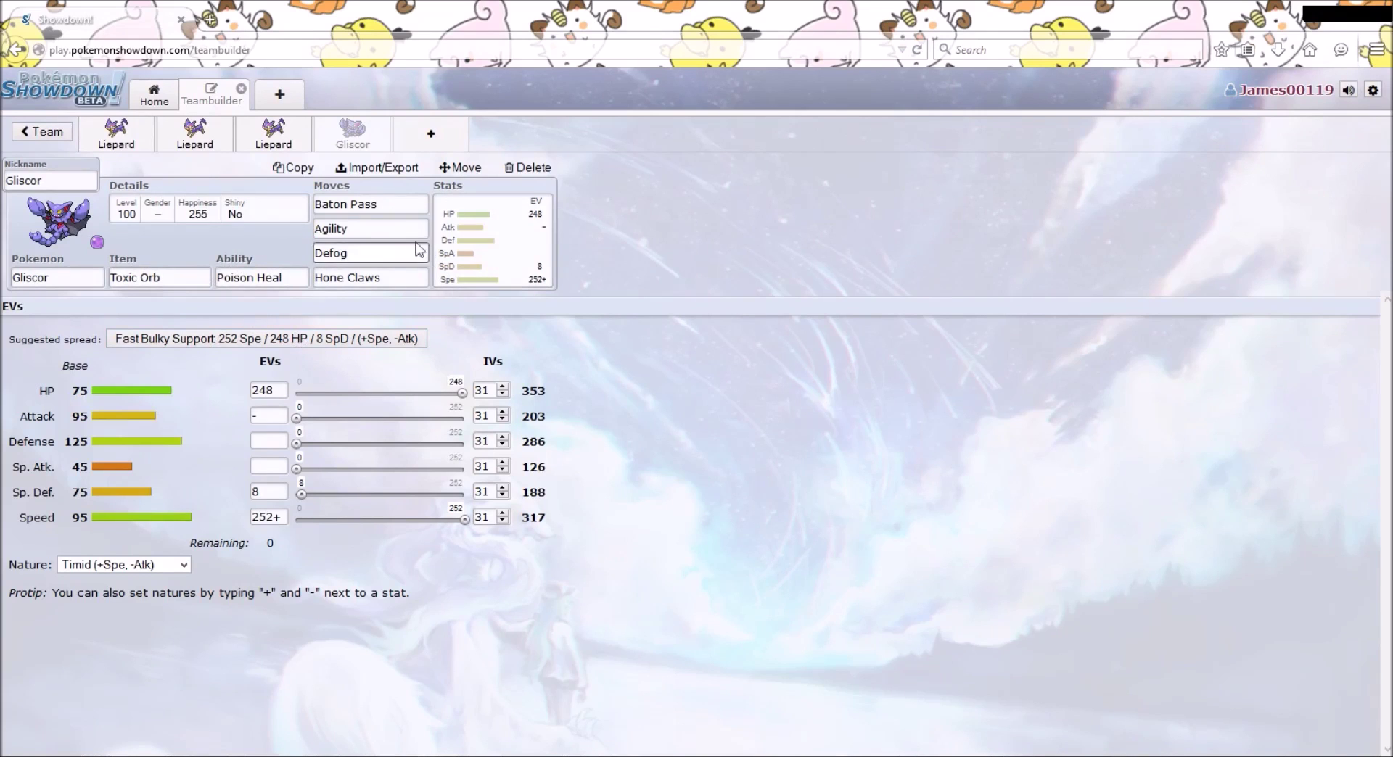
left_click(389, 231)
key("Tab")
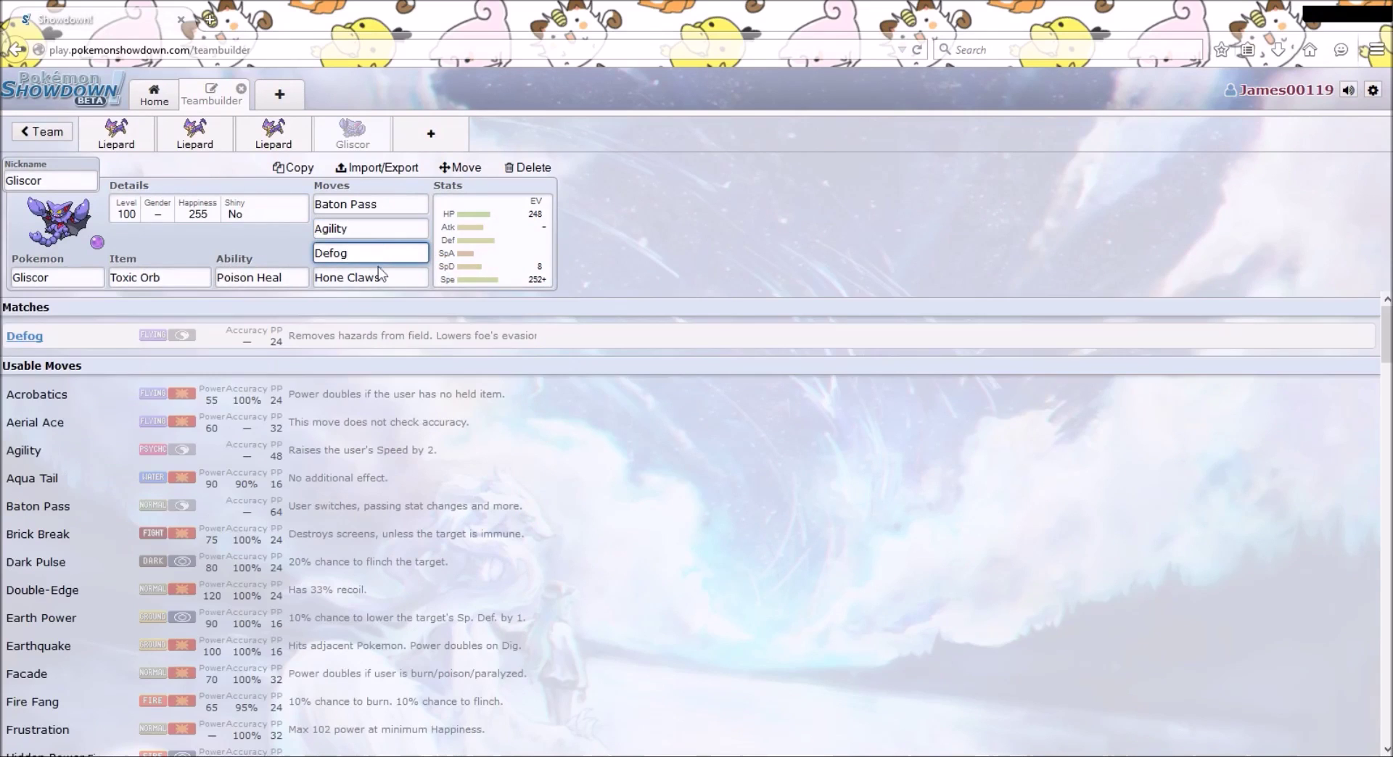
key("Tab")
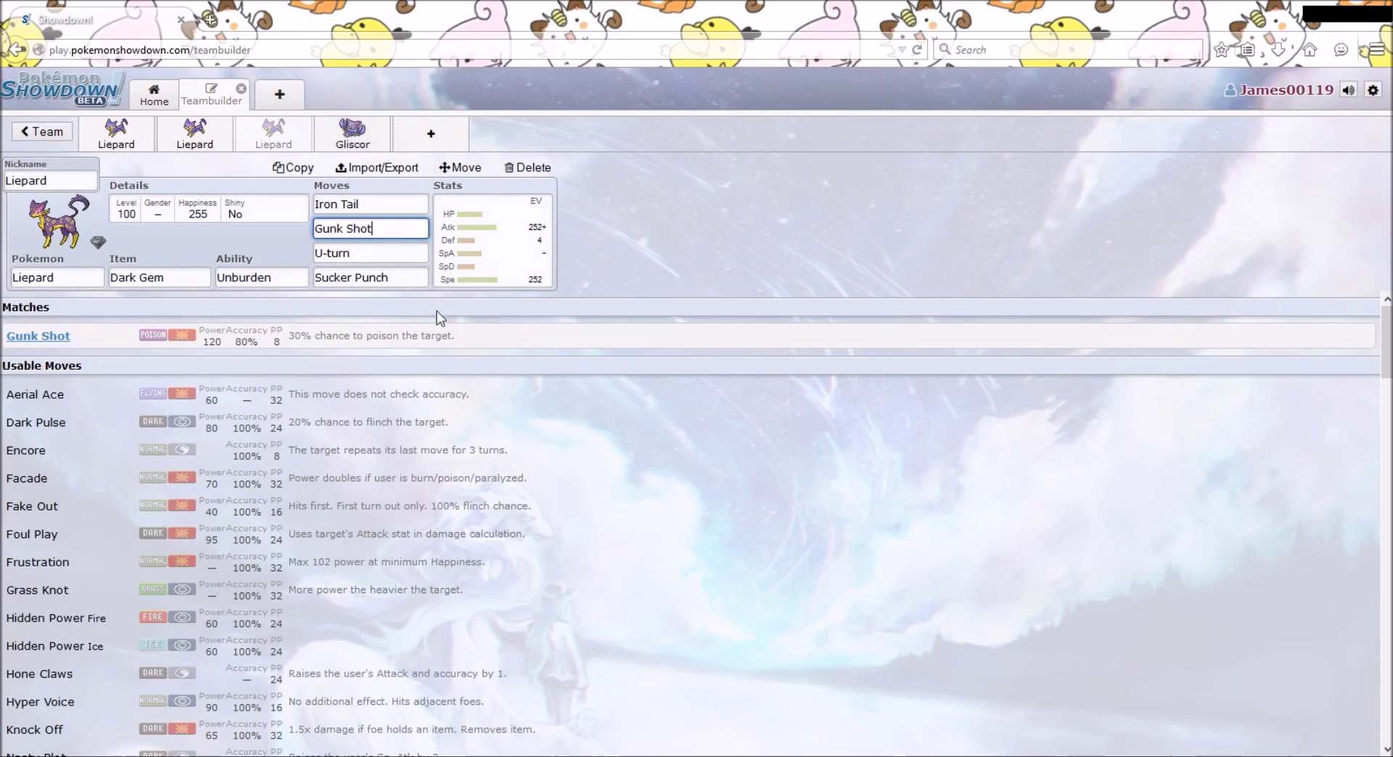
Check the third Liepard's Sucker Punch and U-turn descriptions, and reopen Gliscor's Agility move for comparison
left_click(422, 280)
left_click(386, 253)
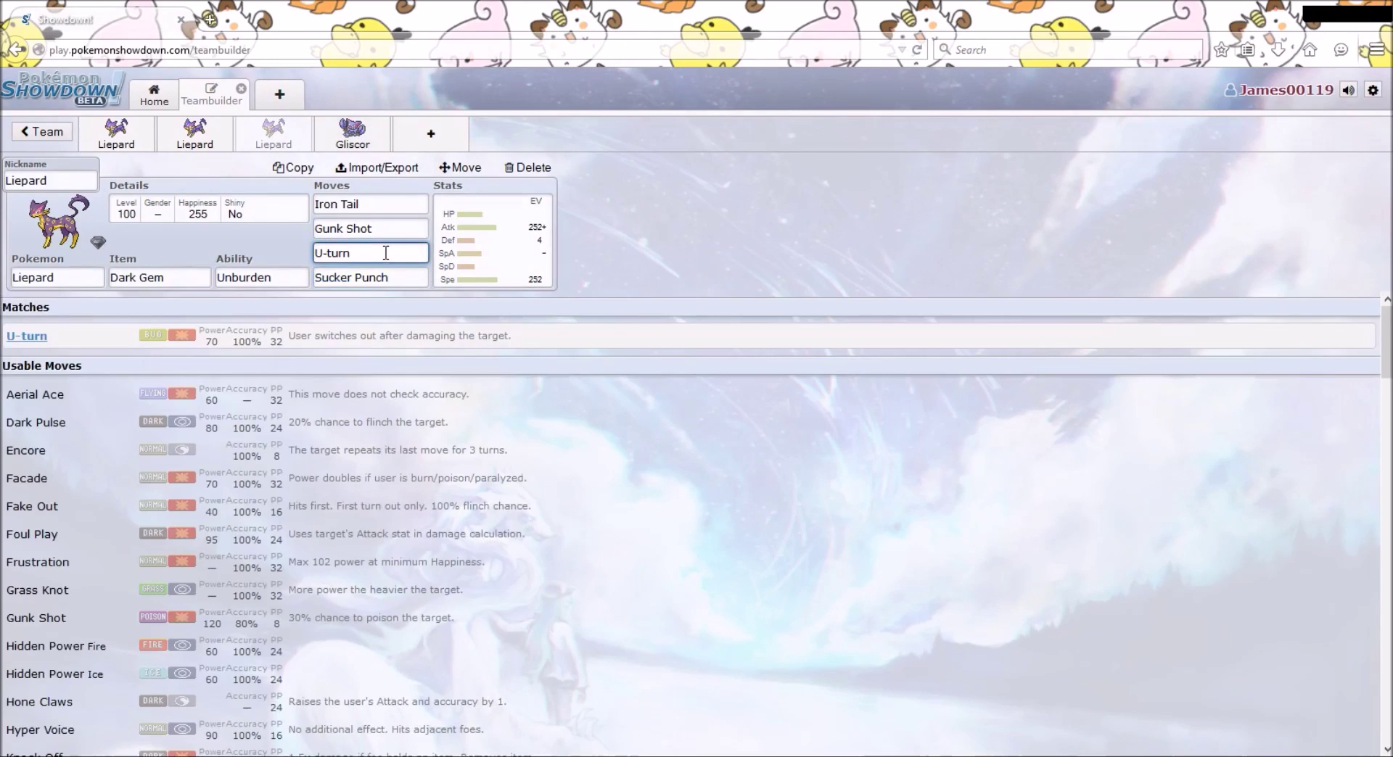
left_click(353, 134)
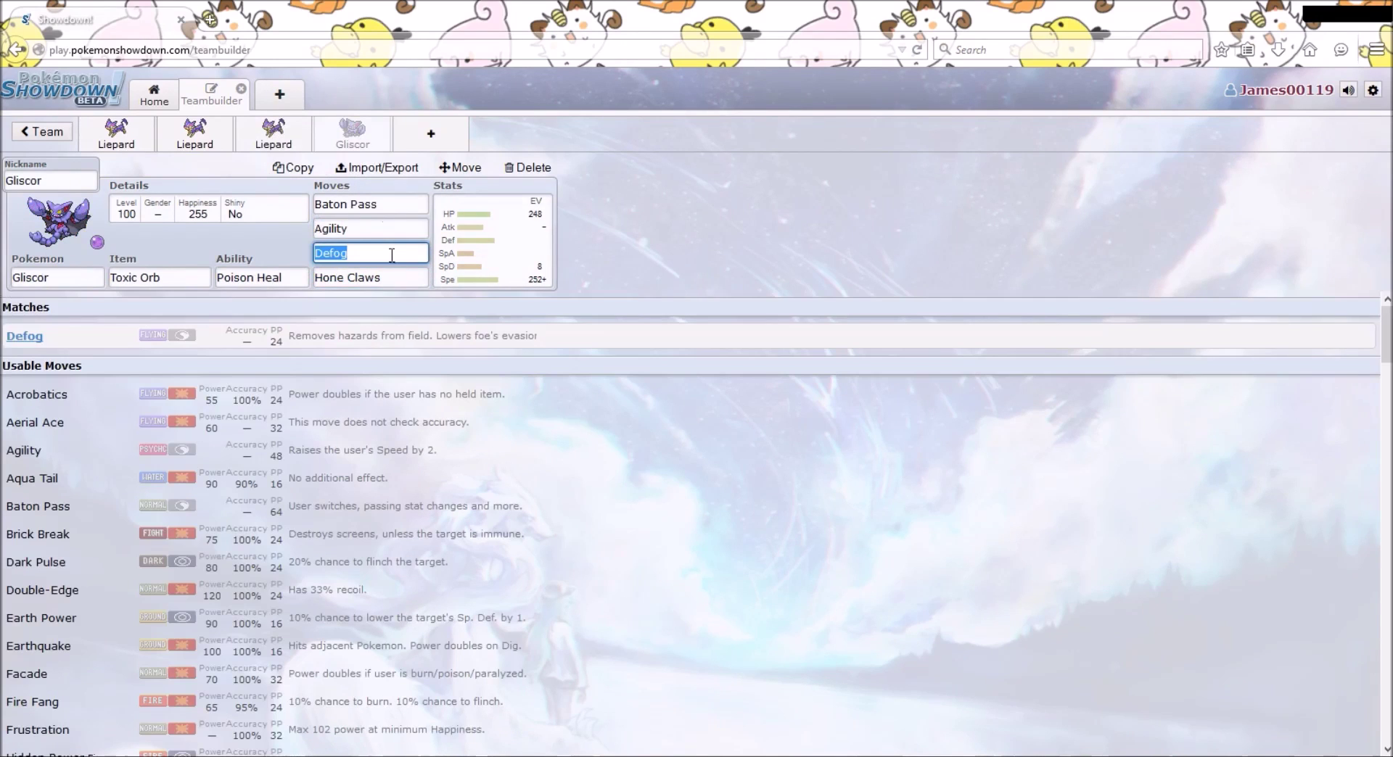
left_click(393, 228)
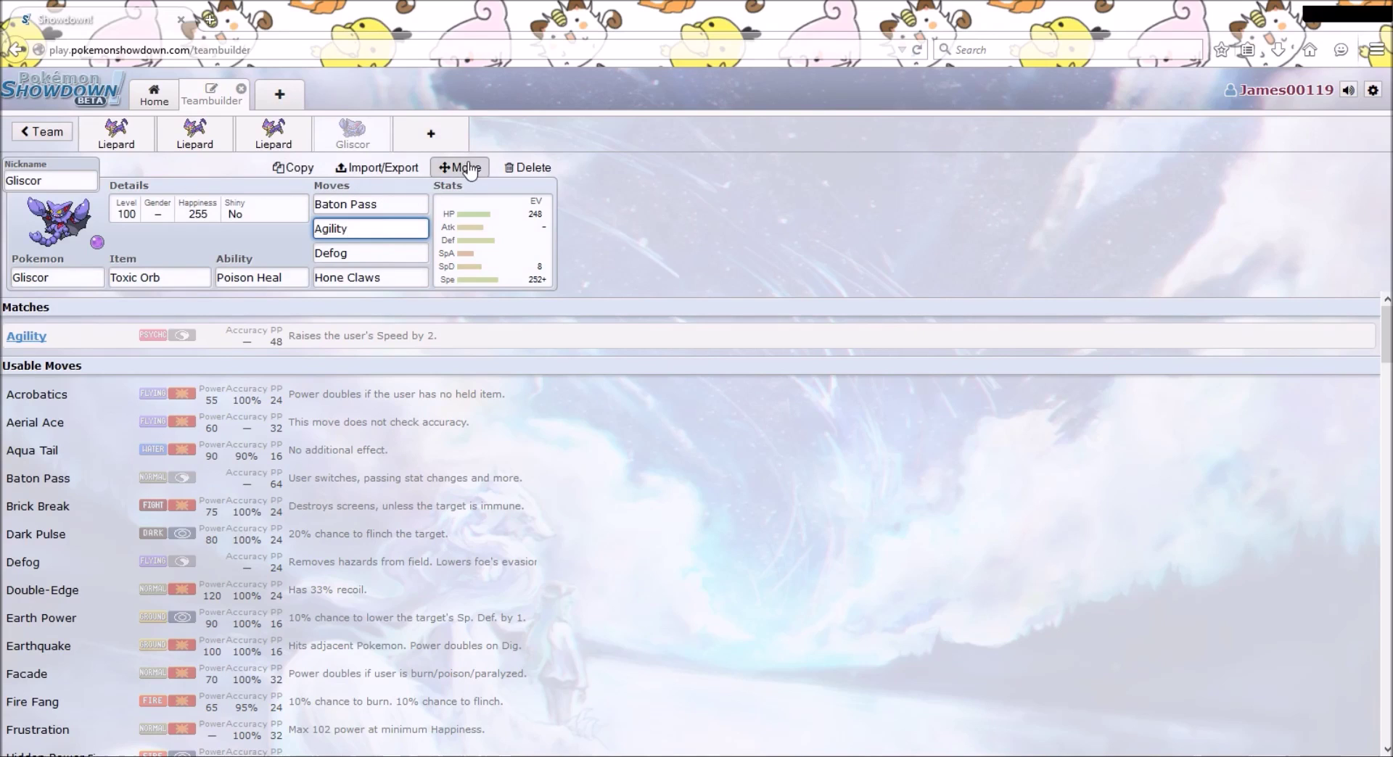
Add another Liepard to the team as its fifth member
left_click(446, 140)
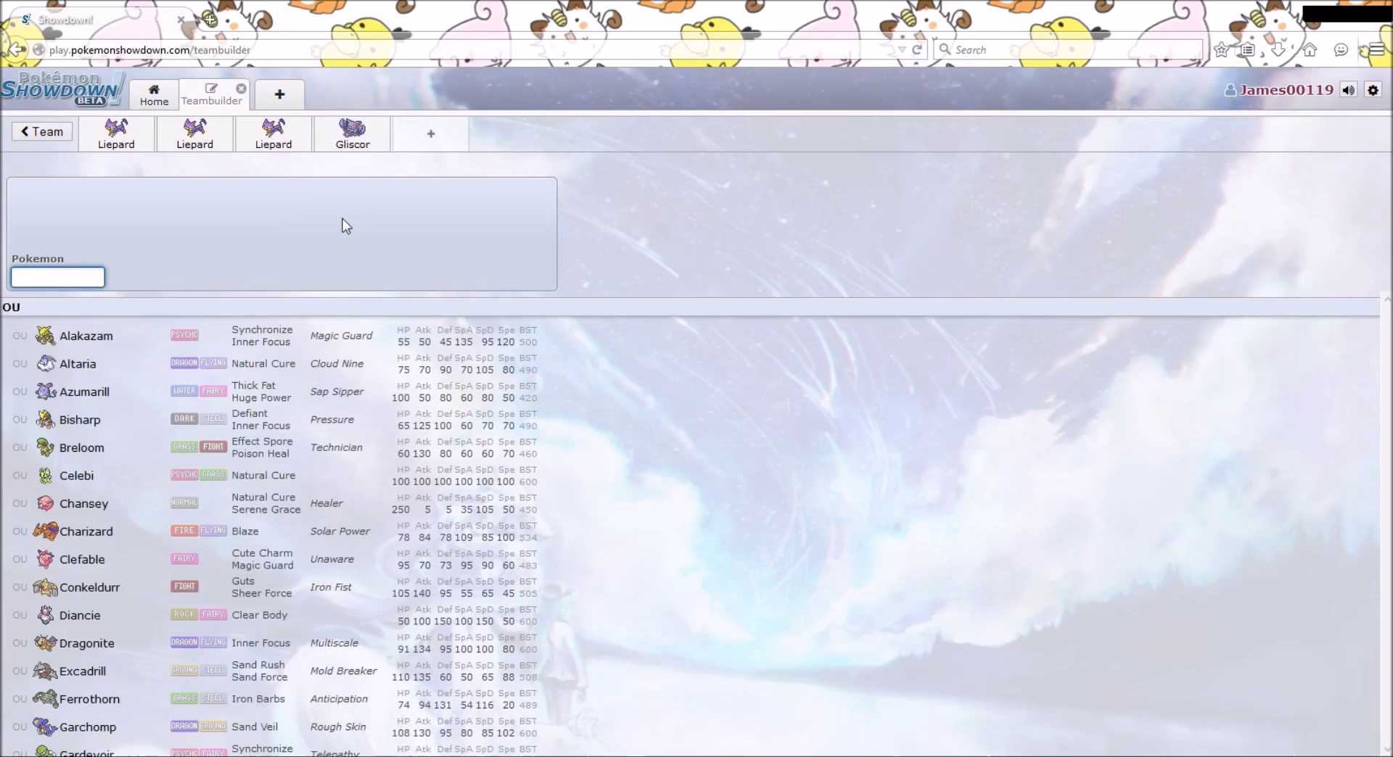
type("l")
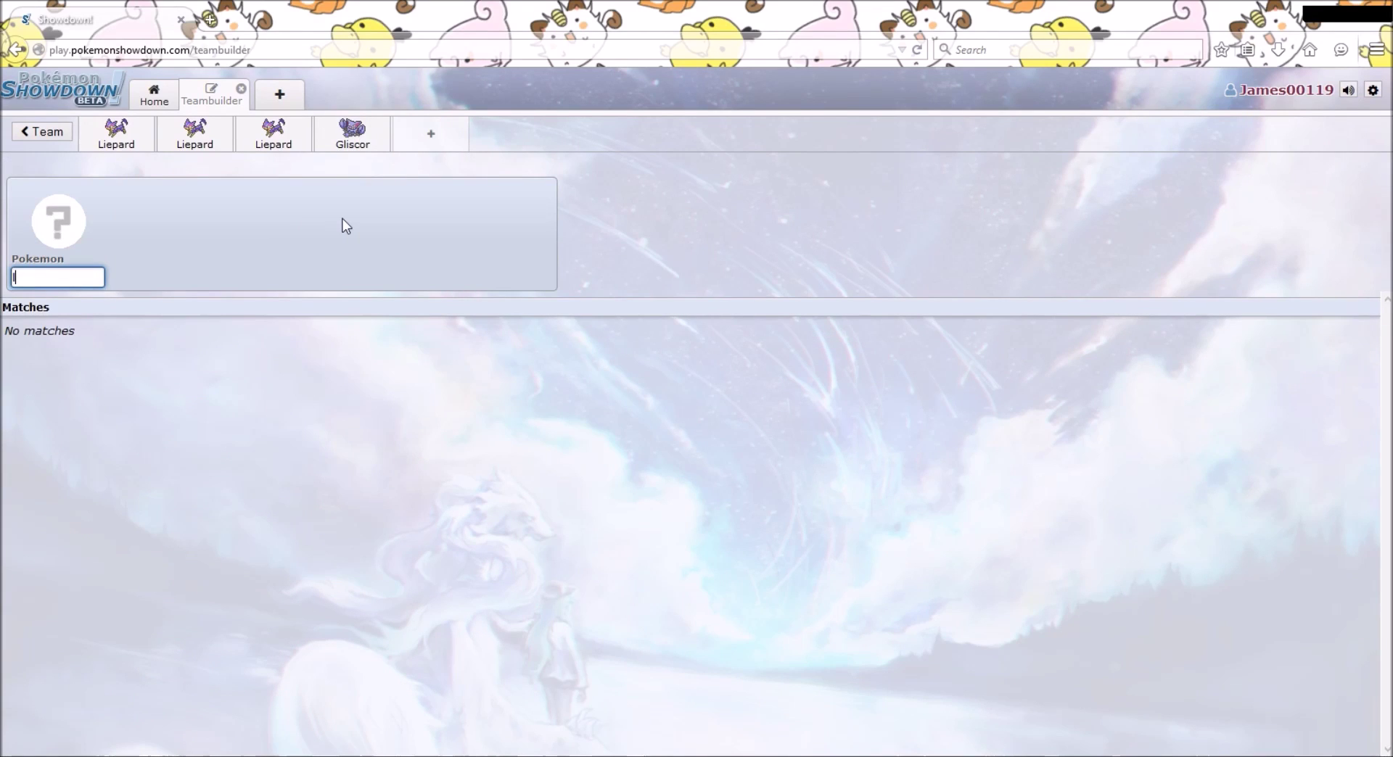
type("eilei")
key("BackSpace")
key("BackSpace")
type("ie")
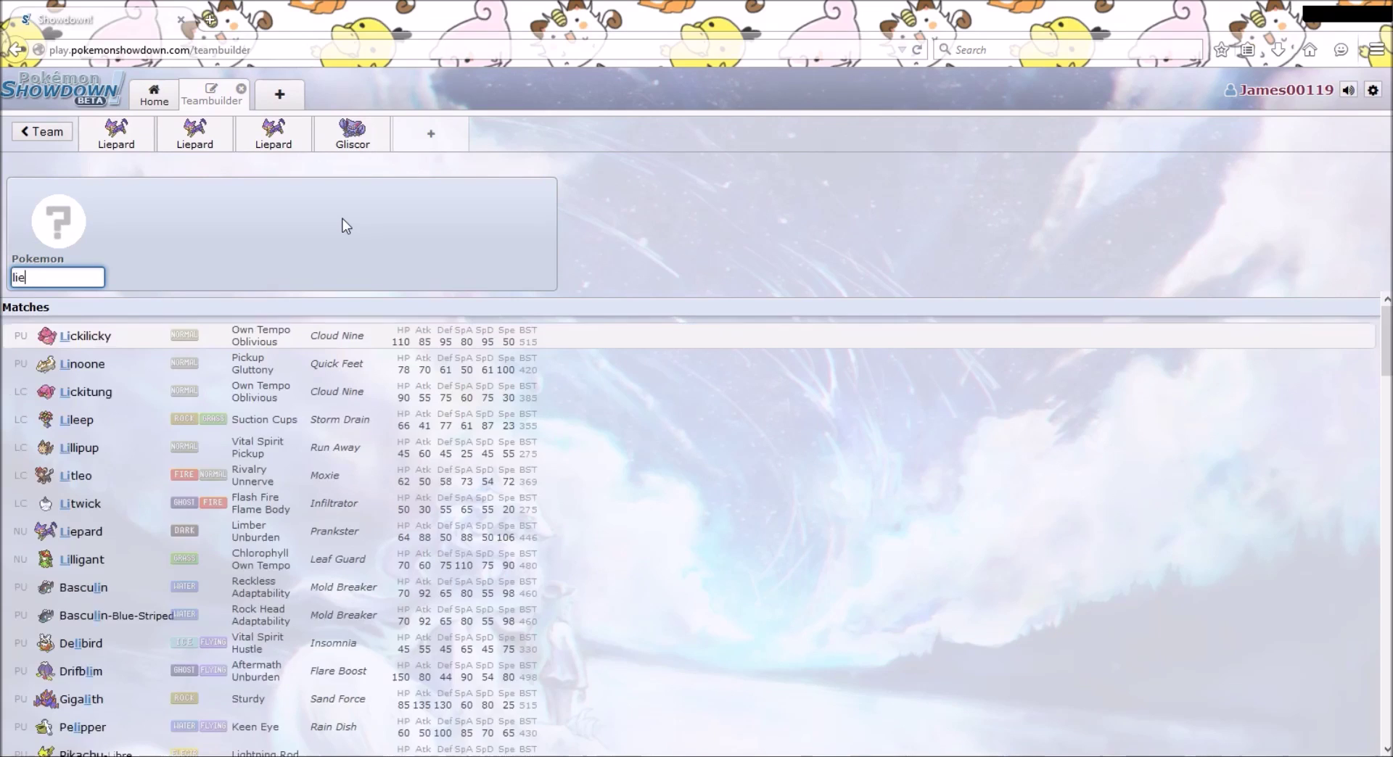
left_click(293, 335)
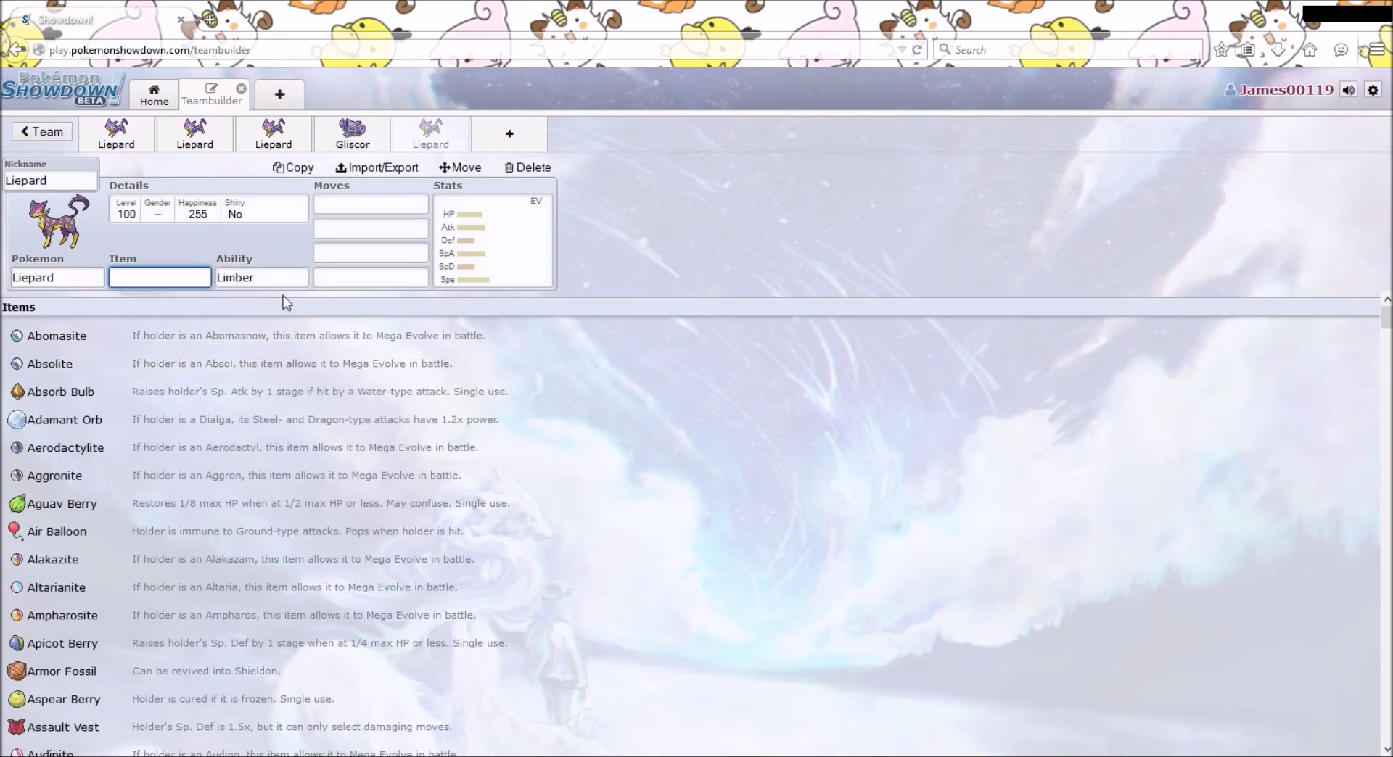
Review the new Liepard's available abilities and choose Limber
left_click(285, 279)
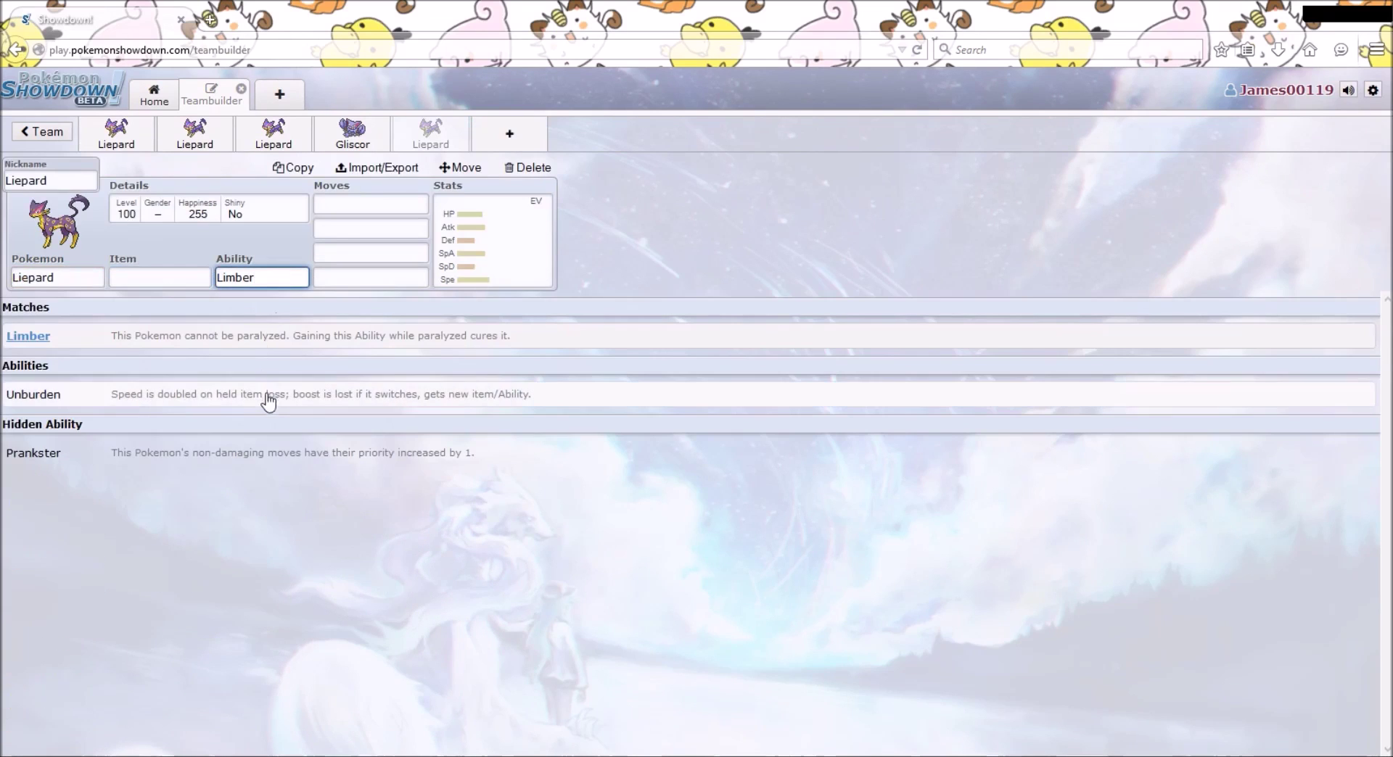
left_click(251, 335)
left_click(175, 282)
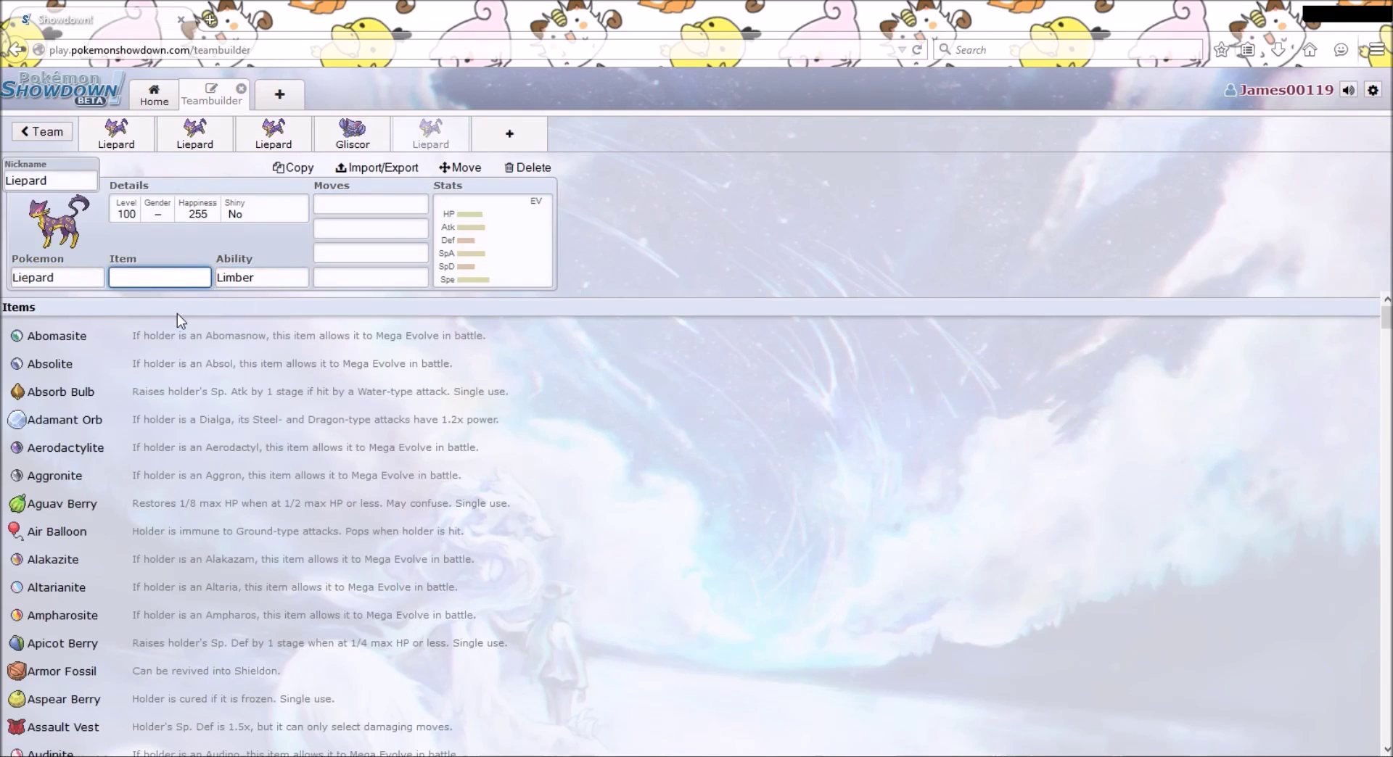
type("choic")
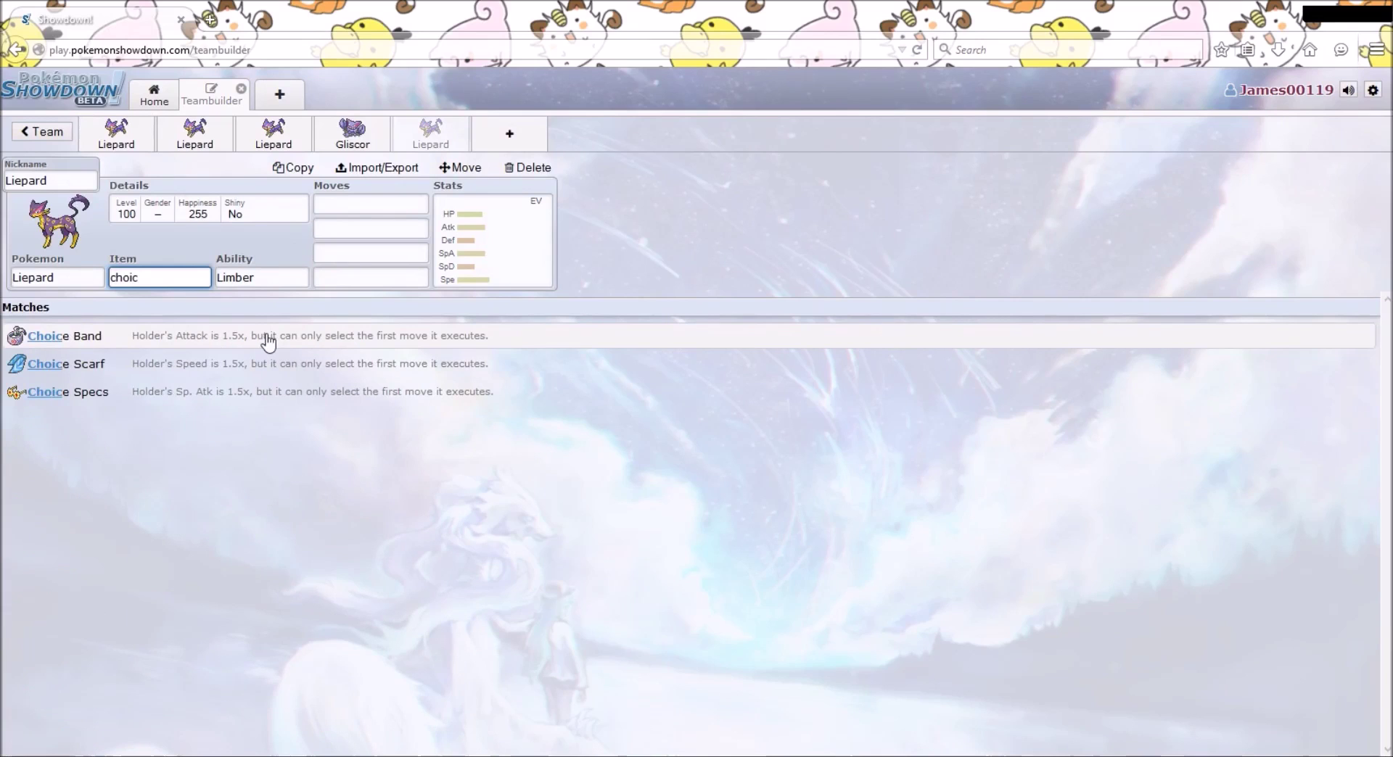
key("BackSpace")
key("BackSpace")
key("BackSpace")
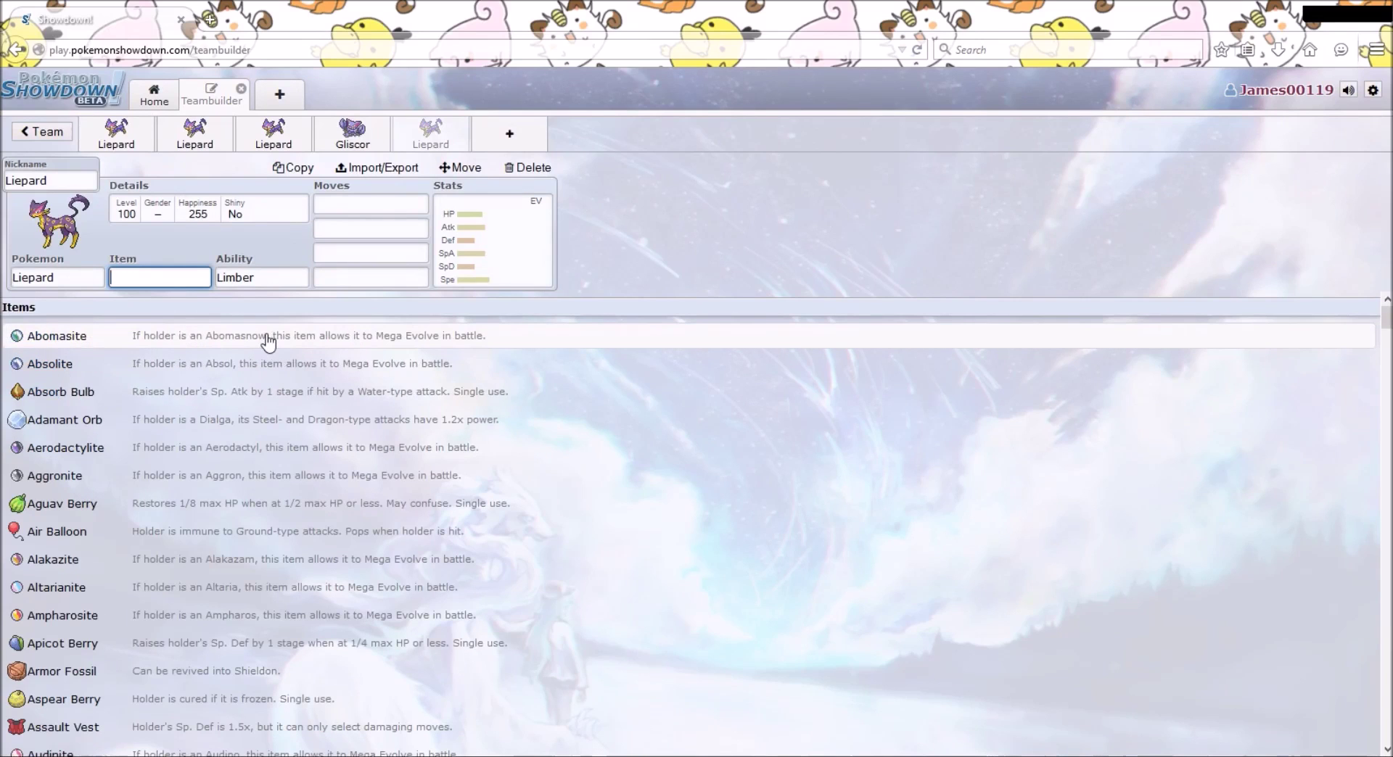
Give the new Liepard an Assault Vest, keep Limber as its ability and choose Gunk Shot as its first move
left_click(297, 729)
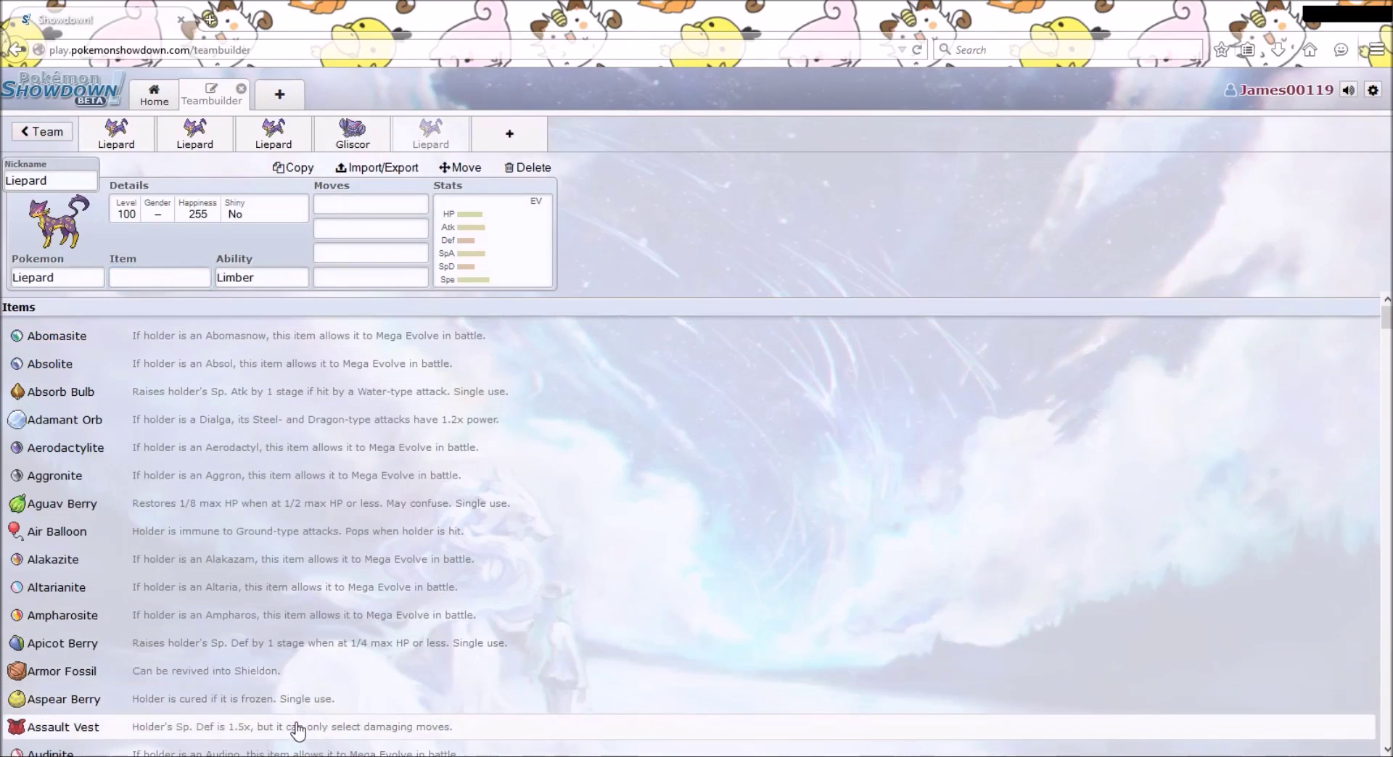
left_click(311, 332)
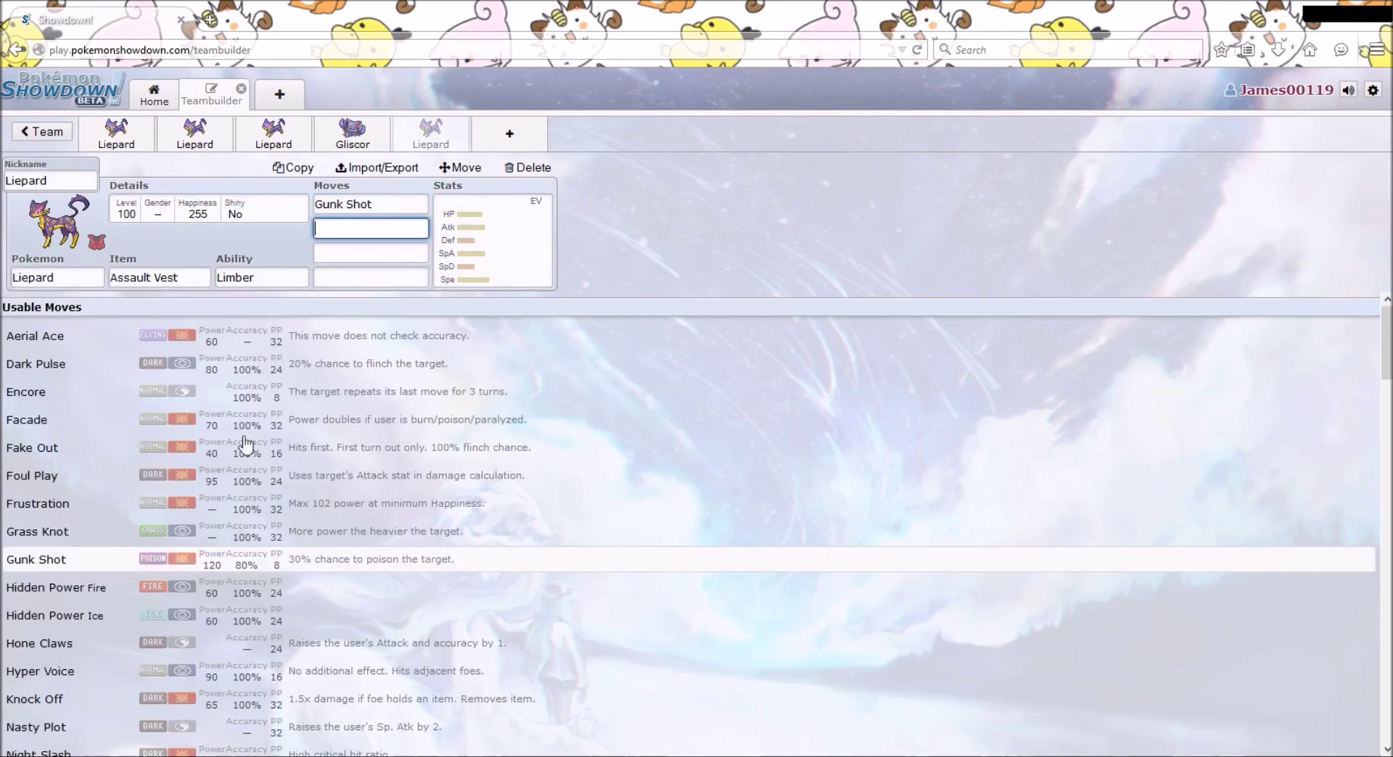
Browse the moves for the new Liepard's empty slots, and look at its EV spread
scroll(290, 653, "down", 3)
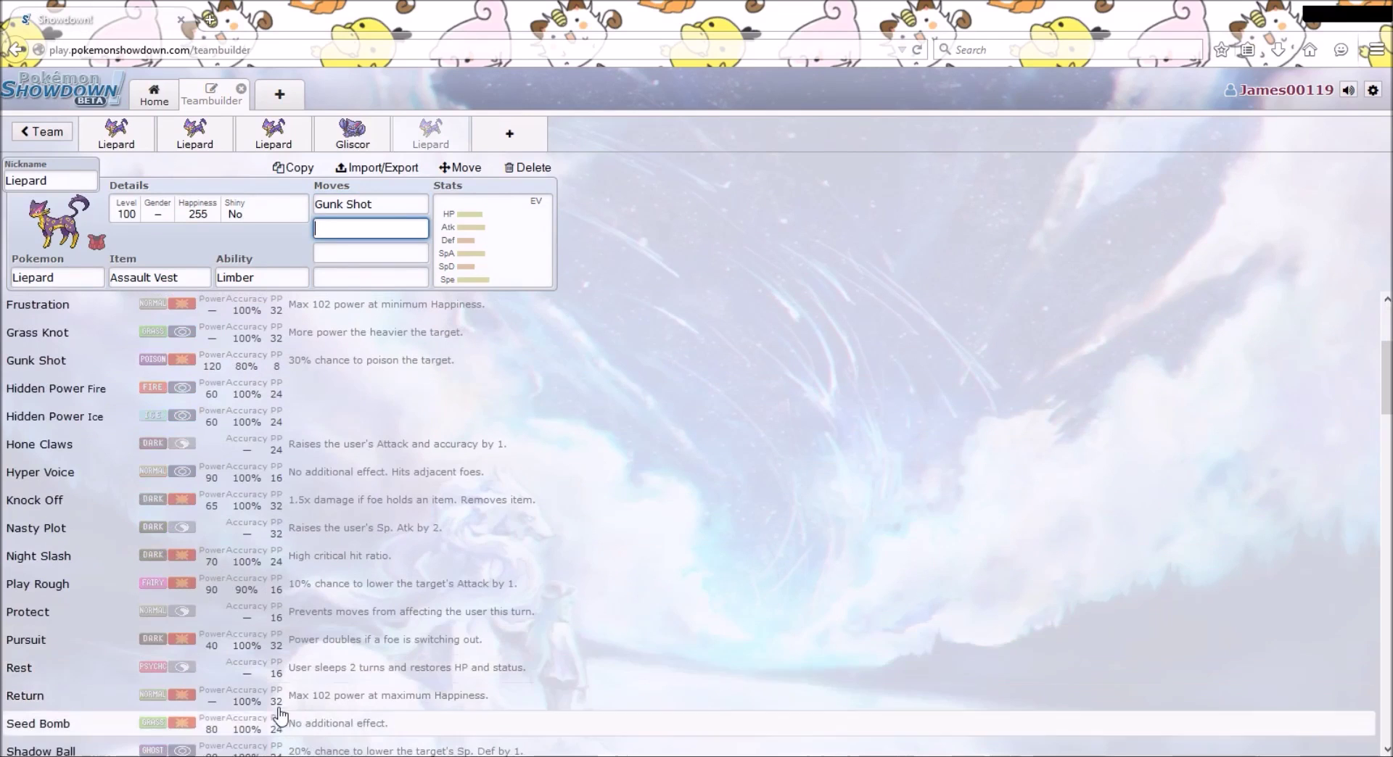
left_click(273, 134)
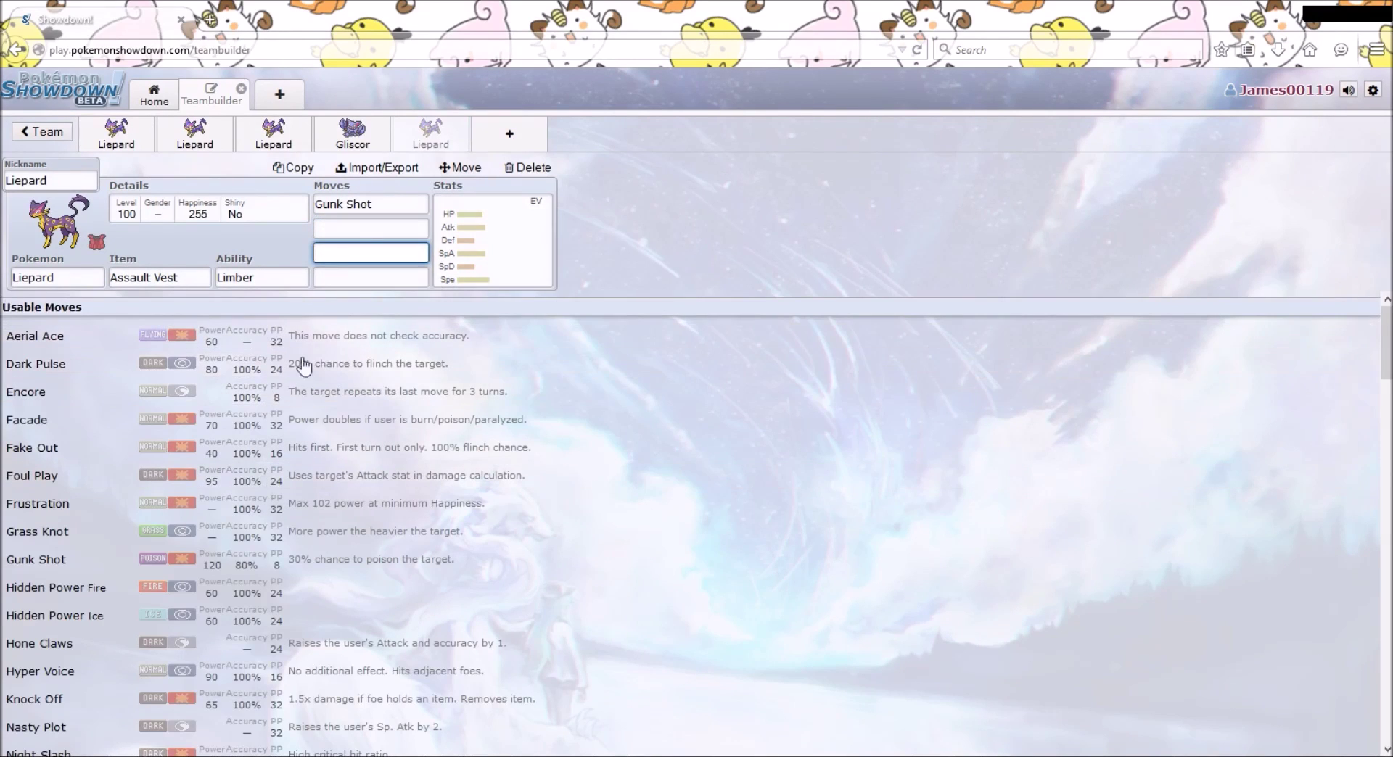
left_click(488, 232)
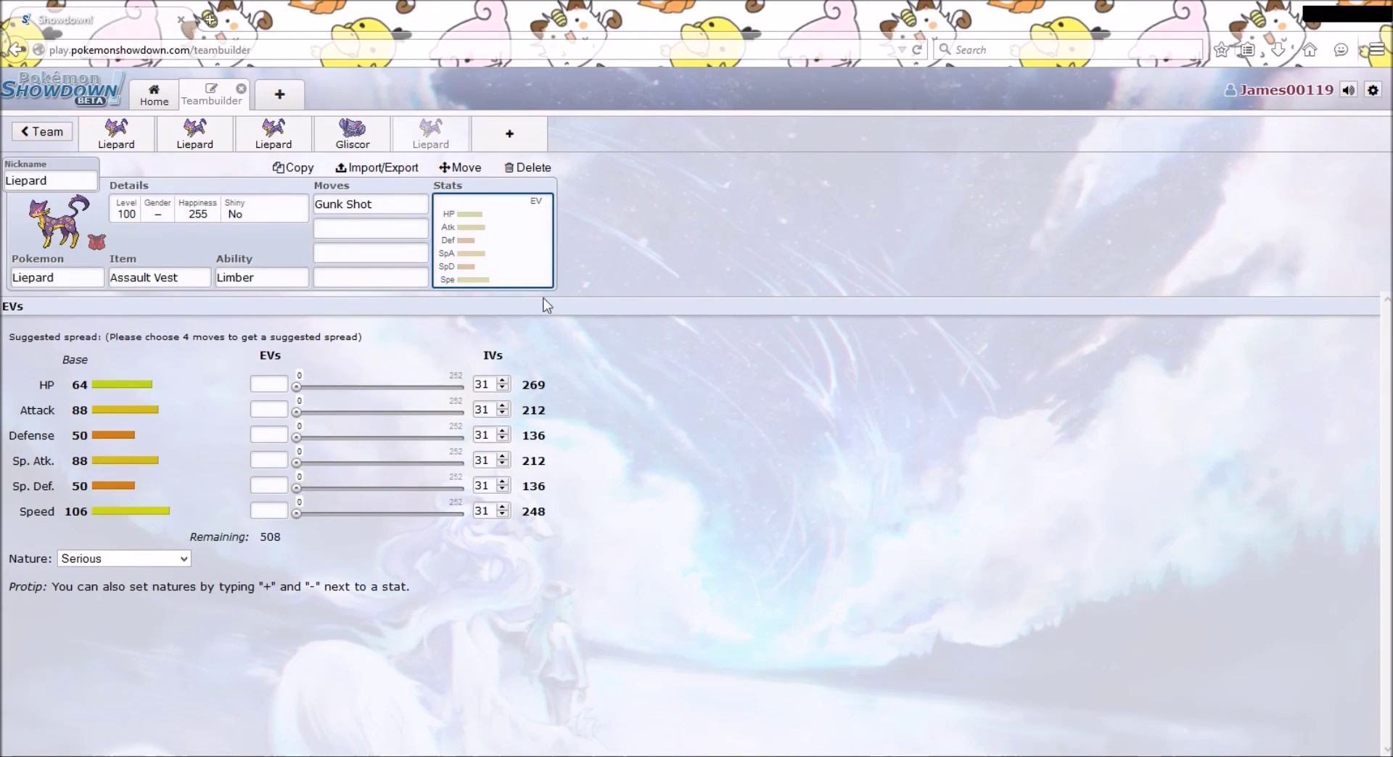
left_click(199, 364)
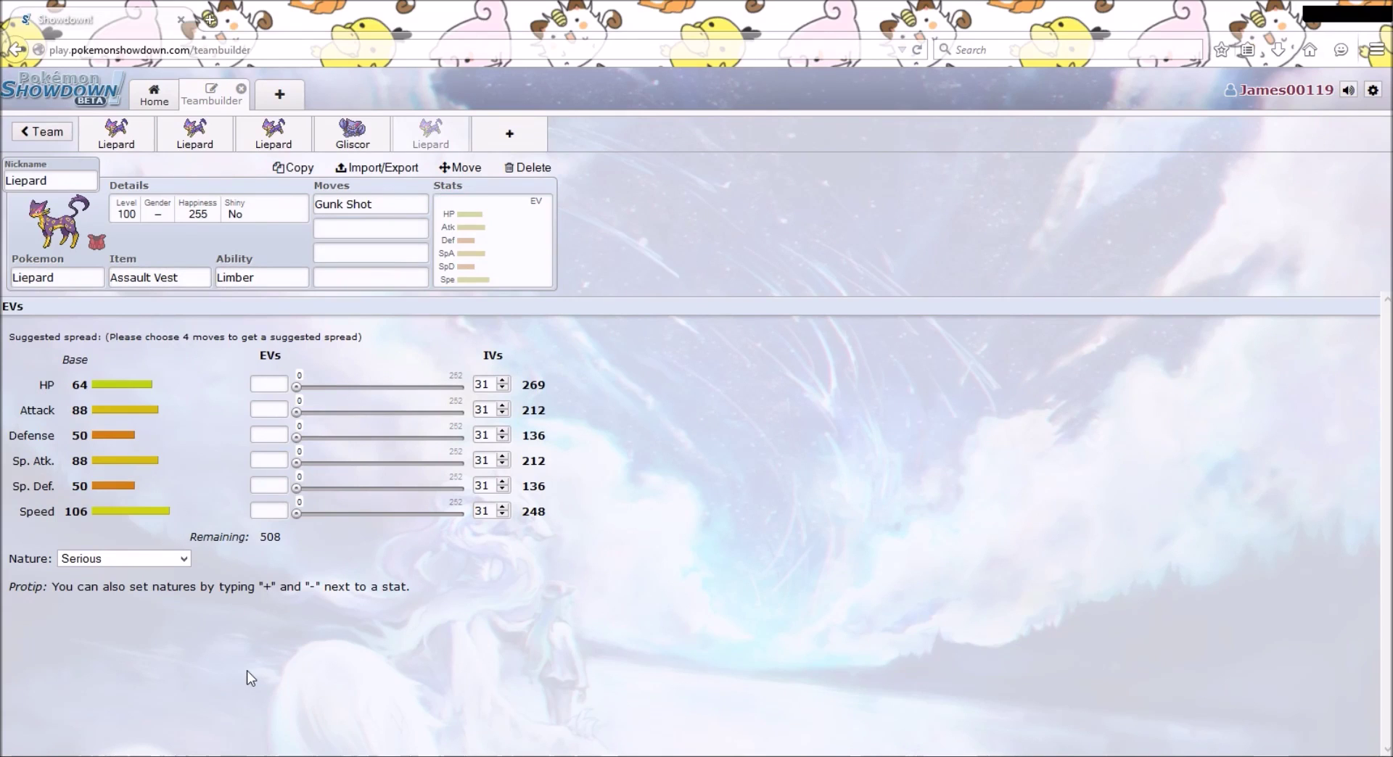